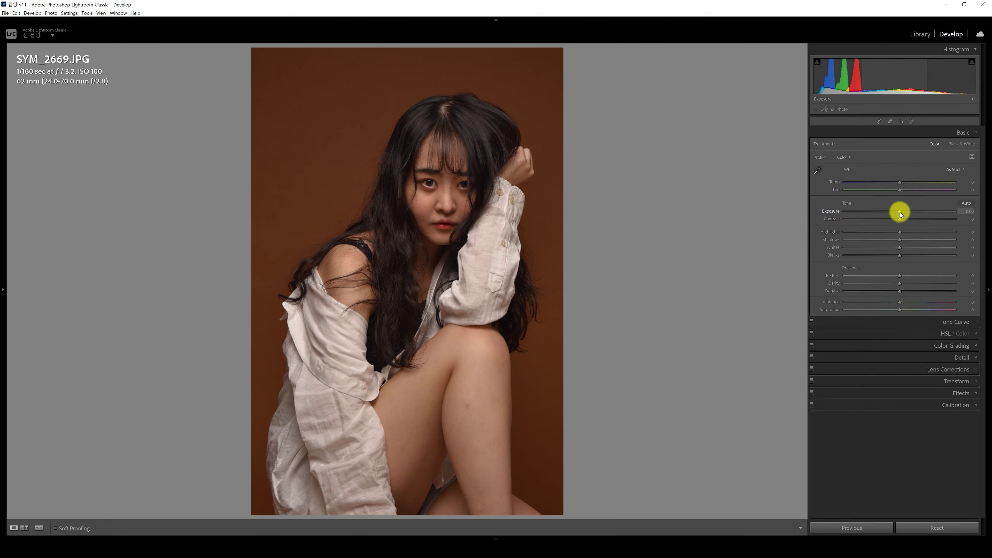
# Raise Exposure to +0.42, lower Blacks to -7, add Clarity, and mute vibrance and saturation.
pyautogui.moveTo(900, 212); pyautogui.dragTo(907, 215)
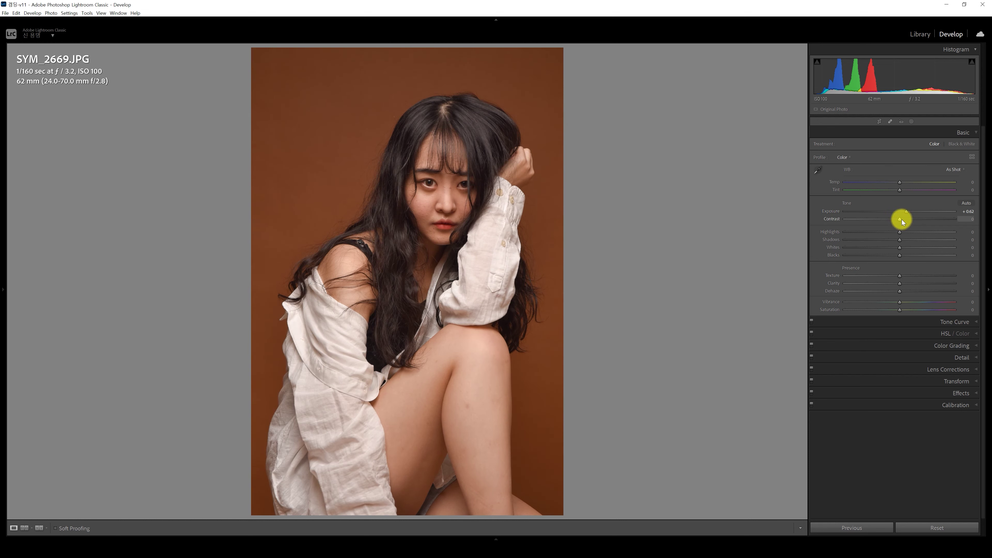
pyautogui.moveTo(900, 255); pyautogui.dragTo(904, 284)
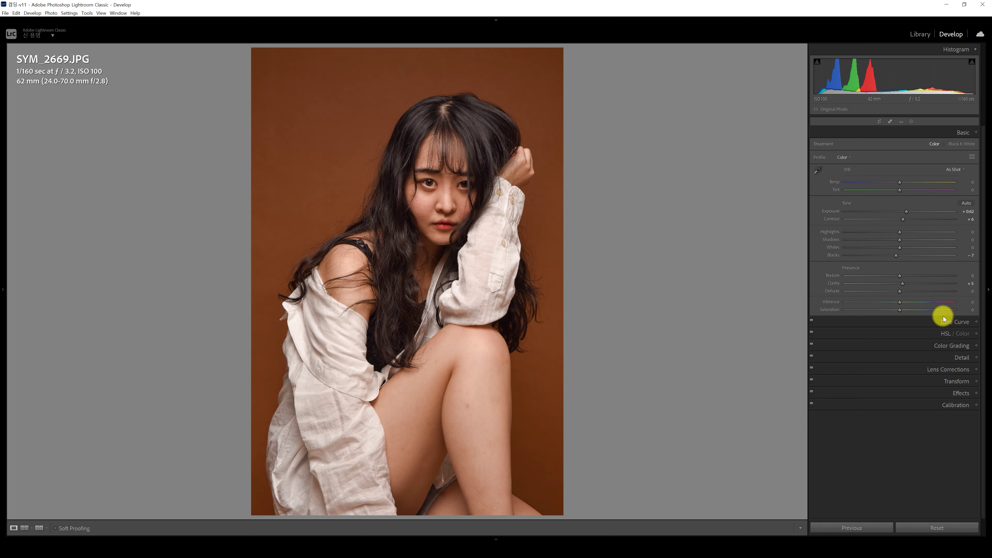
pyautogui.moveTo(903, 302)
pyautogui.mouseDown()
pyautogui.moveTo(892, 301)
pyautogui.moveTo(898, 309)
pyautogui.mouseUp()
pyautogui.hotkey('ctrl', '5')
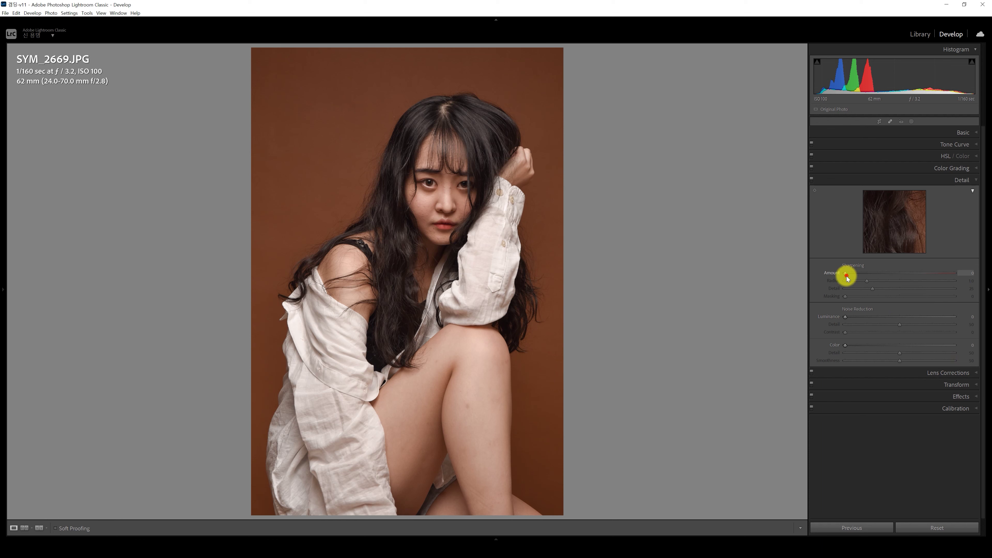
# Raise the sharpening amount, add masking, and set luminance noise reduction to about 6.
pyautogui.moveTo(868, 275)
pyautogui.mouseDown()
pyautogui.moveTo(852, 296)
pyautogui.moveTo(881, 274)
pyautogui.mouseUp()
pyautogui.keyDown('alt'); pyautogui.click(845, 297); pyautogui.keyUp('alt')
pyautogui.moveTo(845, 317); pyautogui.dragTo(852, 316)
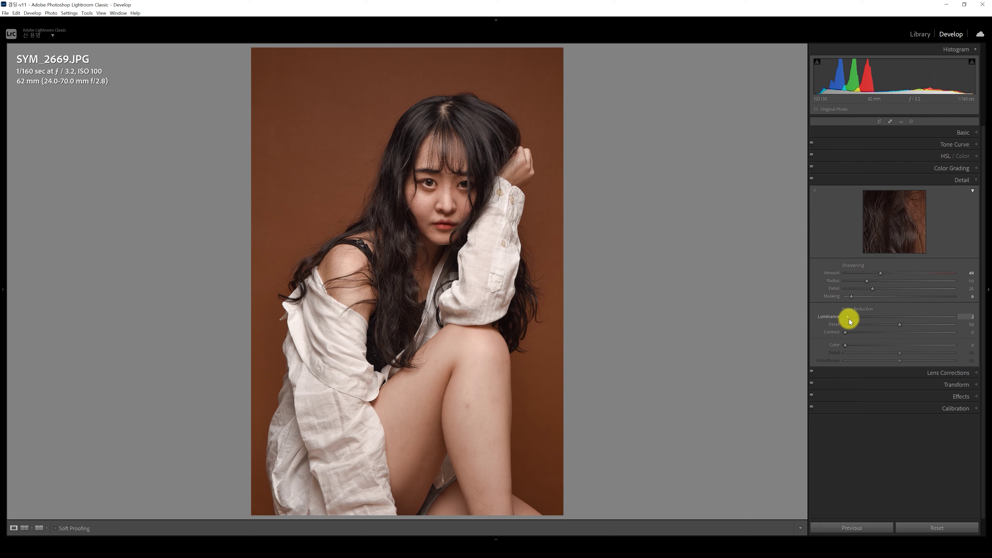
# Cool Temp and Tint slightly, set Contrast +27 and Highlights +9, and lower Shadows and Blacks.
pyautogui.click(958, 132)
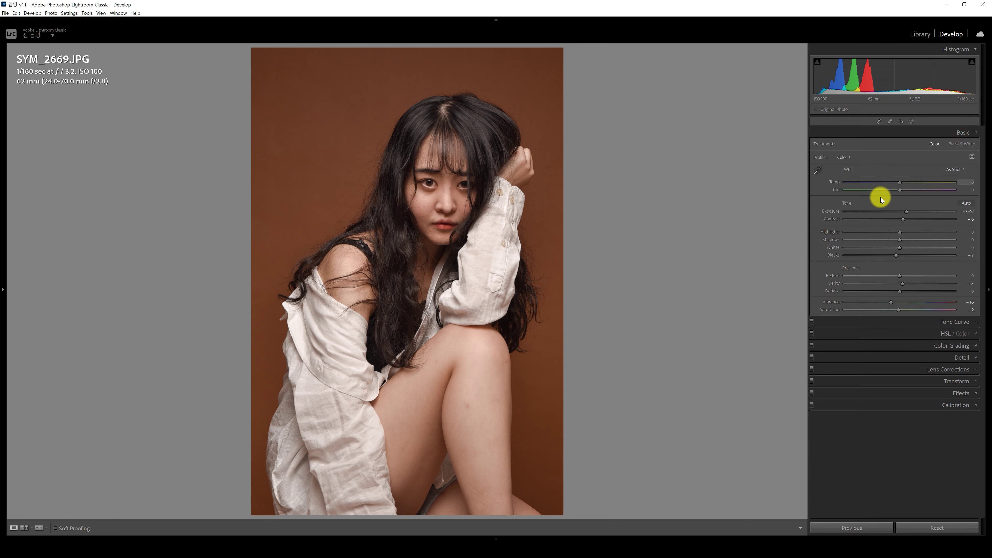
pyautogui.moveTo(901, 191); pyautogui.dragTo(899, 190)
pyautogui.moveTo(899, 182); pyautogui.dragTo(898, 183)
pyautogui.moveTo(912, 220)
pyautogui.mouseDown()
pyautogui.moveTo(921, 218)
pyautogui.moveTo(894, 255)
pyautogui.moveTo(887, 239)
pyautogui.mouseUp()
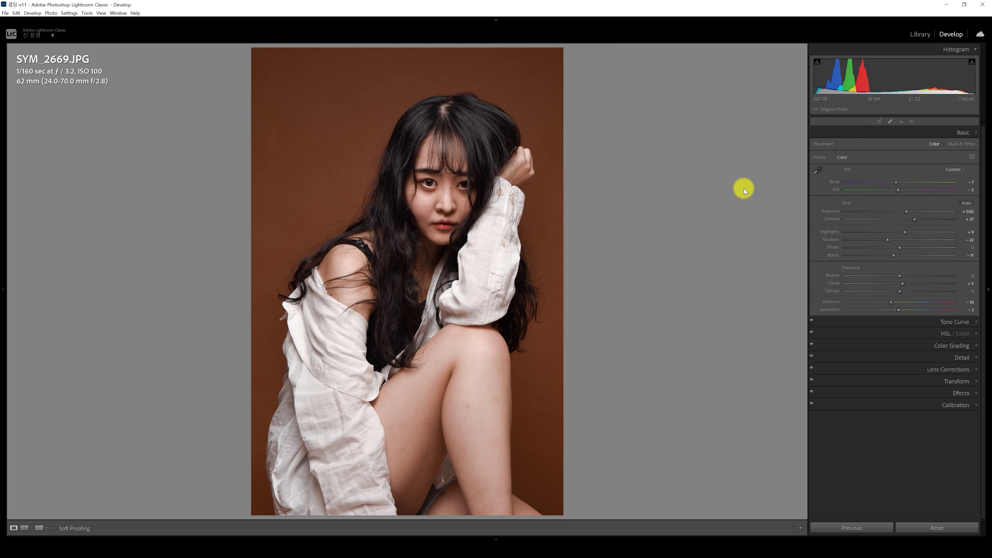
pyautogui.click(944, 322)
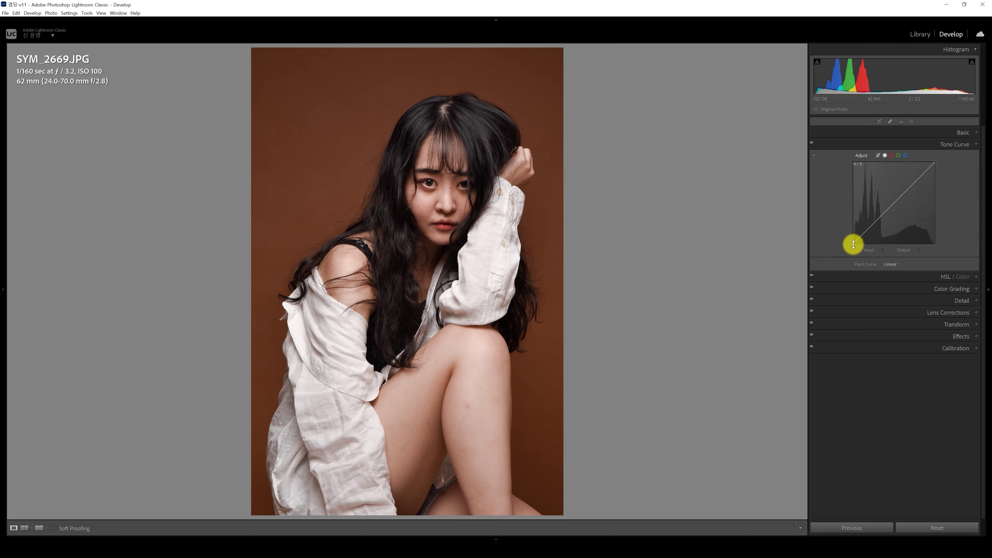
# Raise the tone curve's black point and add a point lifting the upper midtones.
pyautogui.moveTo(853, 244); pyautogui.dragTo(872, 226)
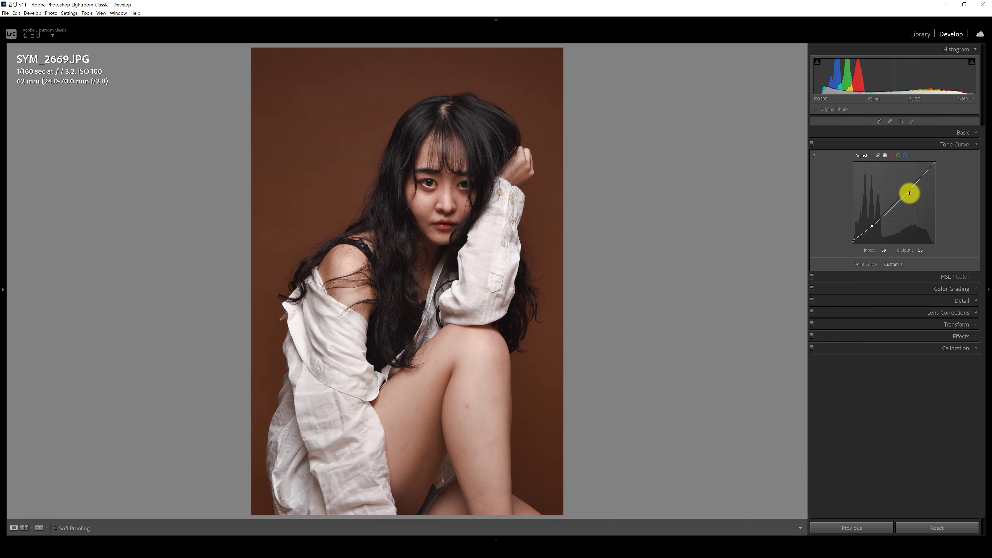
pyautogui.moveTo(905, 193); pyautogui.dragTo(904, 192)
pyautogui.moveTo(873, 227); pyautogui.dragTo(873, 224)
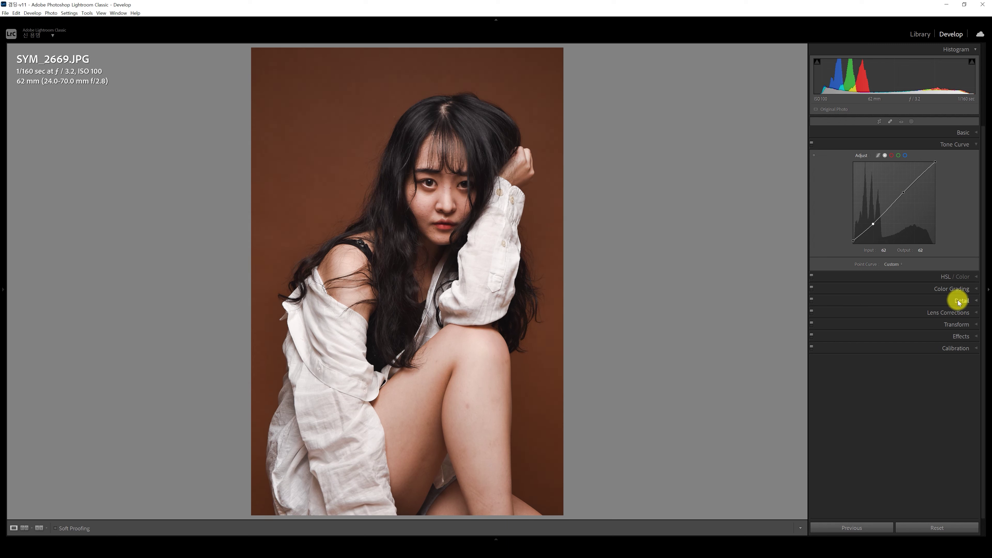
pyautogui.click(957, 291)
# Tint shadows violet-blue (hue ~249, saturation 10) and shift highlights toward magenta (hue ~299).
pyautogui.click(899, 180)
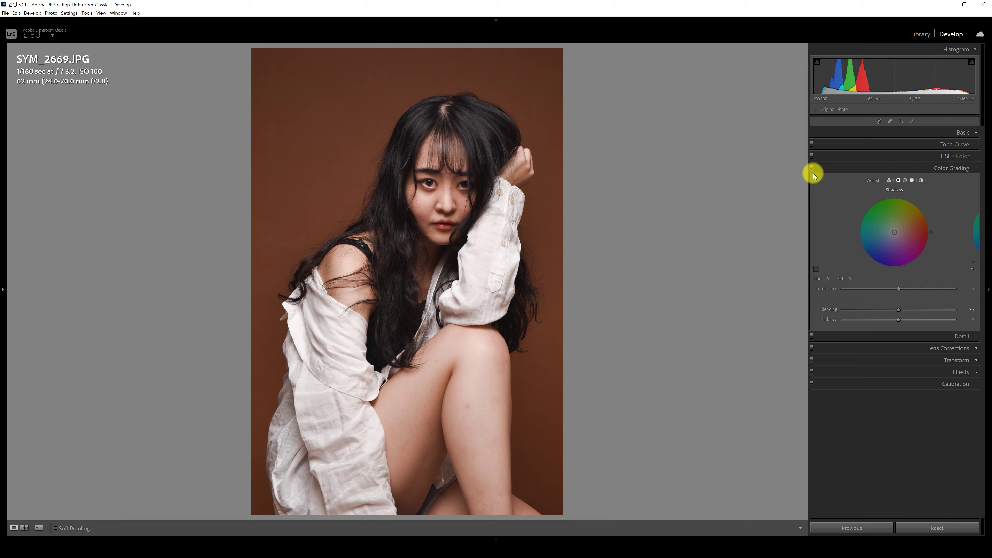
pyautogui.click(498, 153)
pyautogui.click(515, 186)
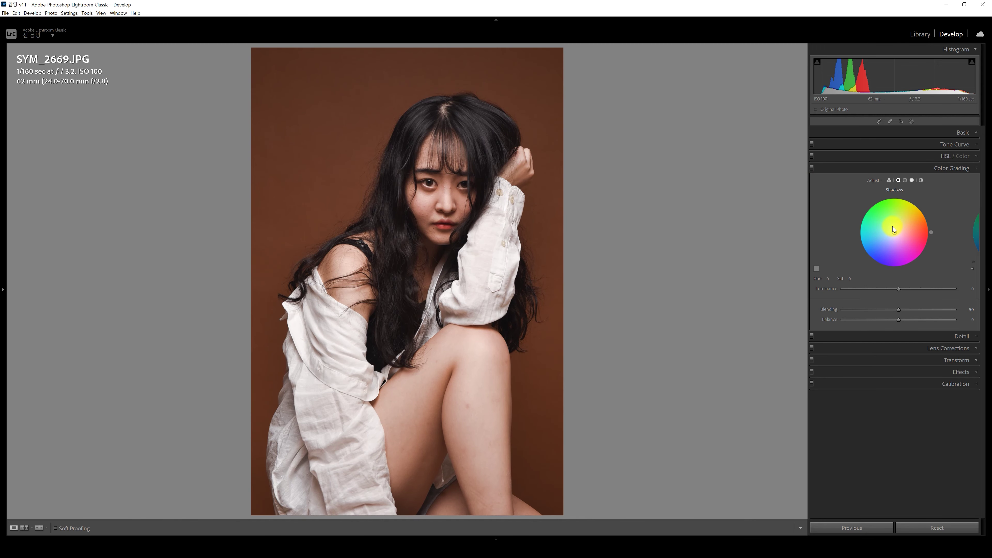
pyautogui.moveTo(920, 246); pyautogui.dragTo(888, 269)
pyautogui.moveTo(895, 235); pyautogui.dragTo(893, 236)
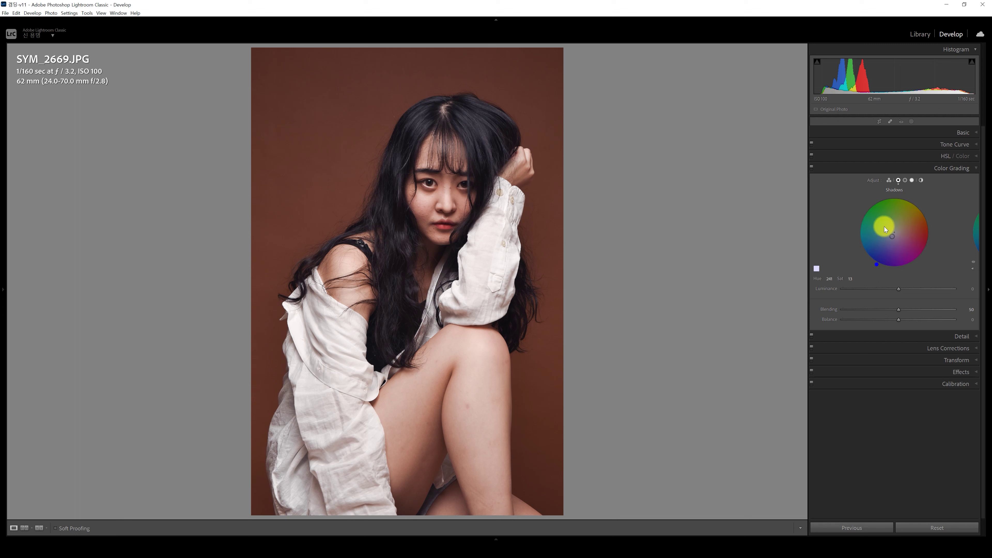
pyautogui.click(912, 181)
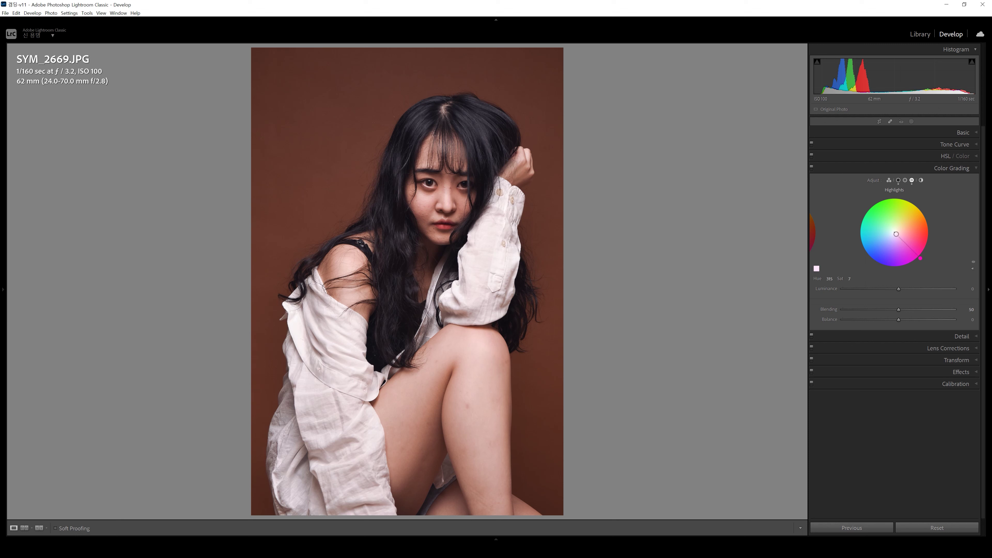
pyautogui.moveTo(922, 261); pyautogui.dragTo(912, 264)
# Add a faint warm orange global tint (hue ~27) and raise global luminance to about +12.
pyautogui.click(921, 180)
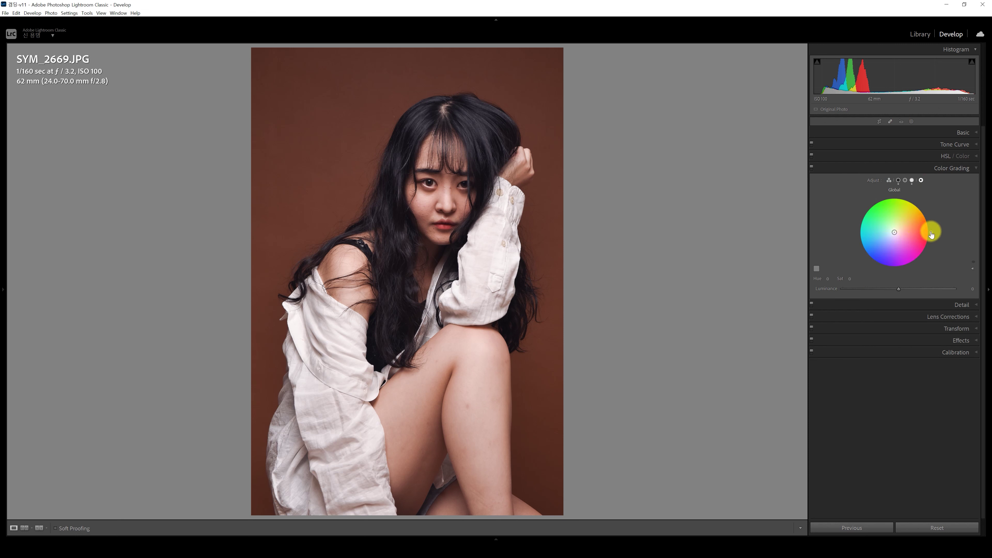
pyautogui.moveTo(932, 234); pyautogui.dragTo(931, 230)
pyautogui.moveTo(931, 231); pyautogui.dragTo(927, 215)
pyautogui.click(899, 175)
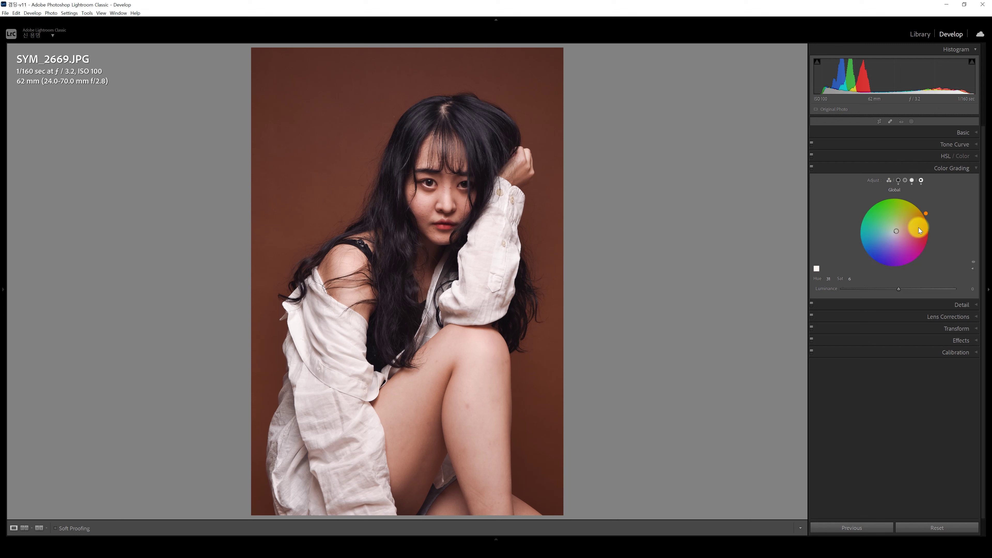
pyautogui.moveTo(898, 289)
pyautogui.mouseDown()
pyautogui.moveTo(887, 290)
pyautogui.moveTo(907, 293)
pyautogui.mouseUp()
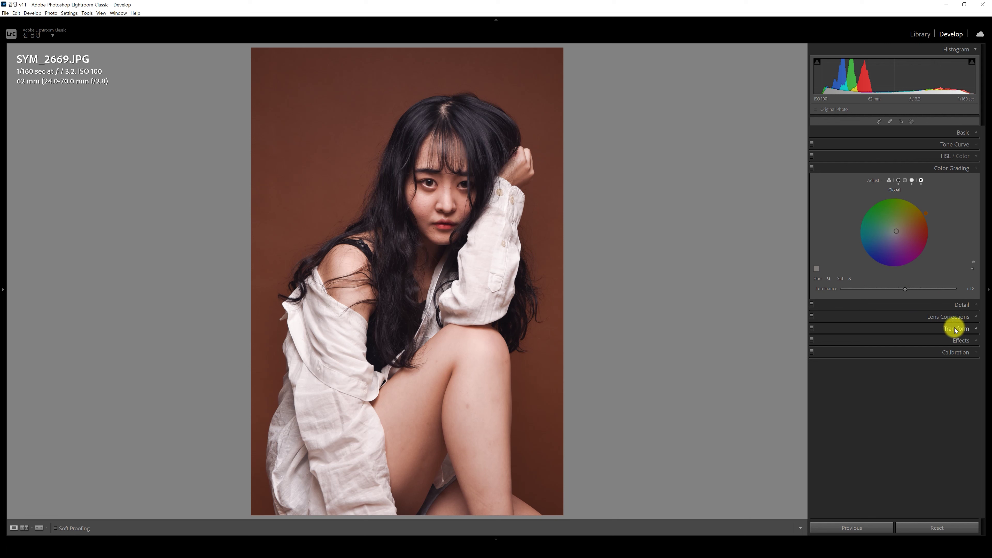
# Draw a radial gradient mask as an oval around the seated woman.
pyautogui.hotkey('shift', 'w')
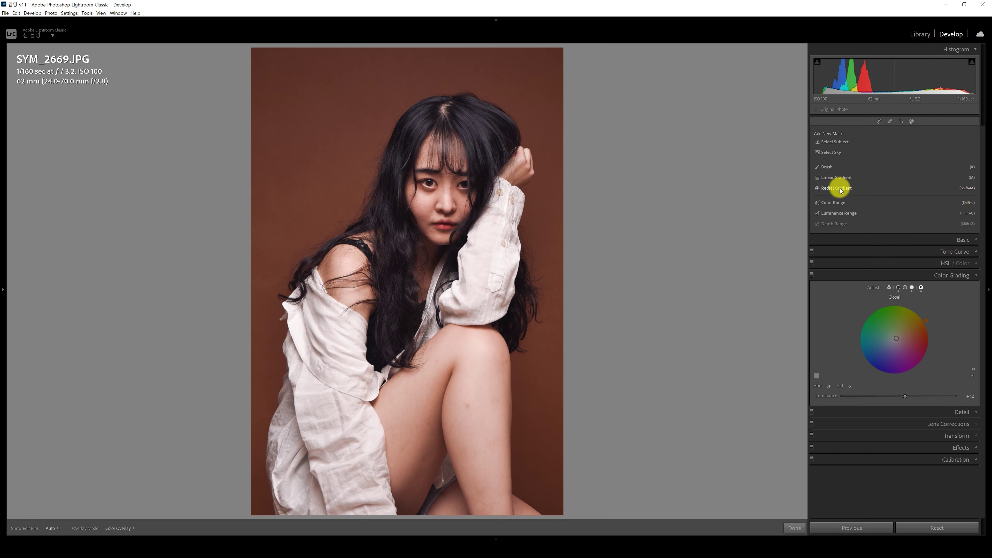
pyautogui.click(841, 189)
pyautogui.moveTo(432, 278); pyautogui.dragTo(587, 496)
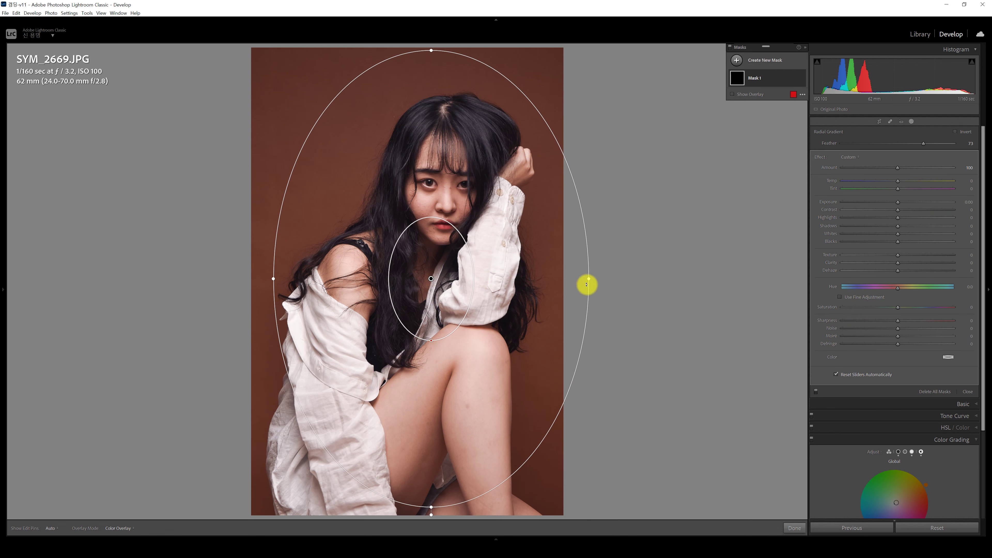
pyautogui.moveTo(587, 284); pyautogui.dragTo(595, 297)
pyautogui.moveTo(430, 280); pyautogui.dragTo(423, 276)
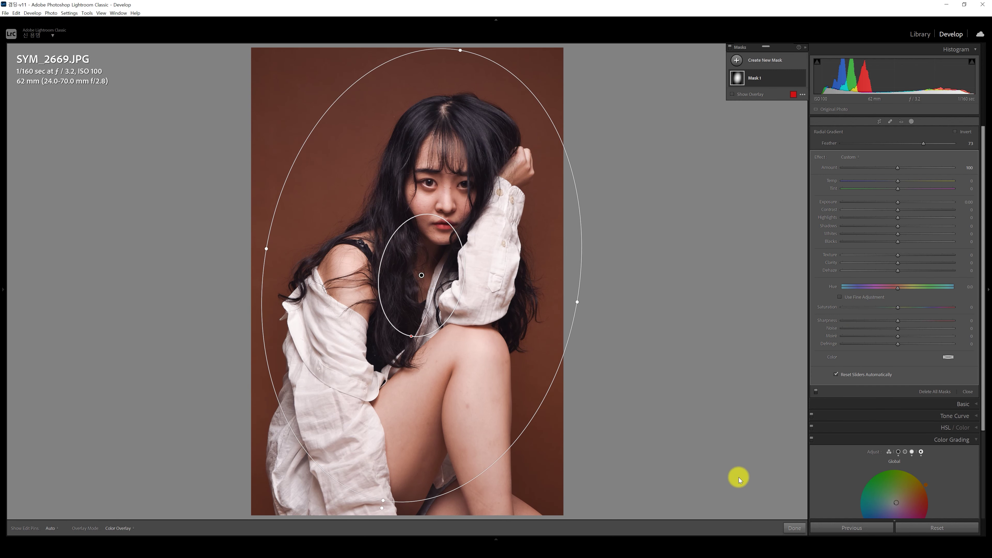
pyautogui.click(795, 528)
# Invert the radial mask and set Exposure -0.60 and Contrast -11 to darken the edges.
pyautogui.click(956, 132)
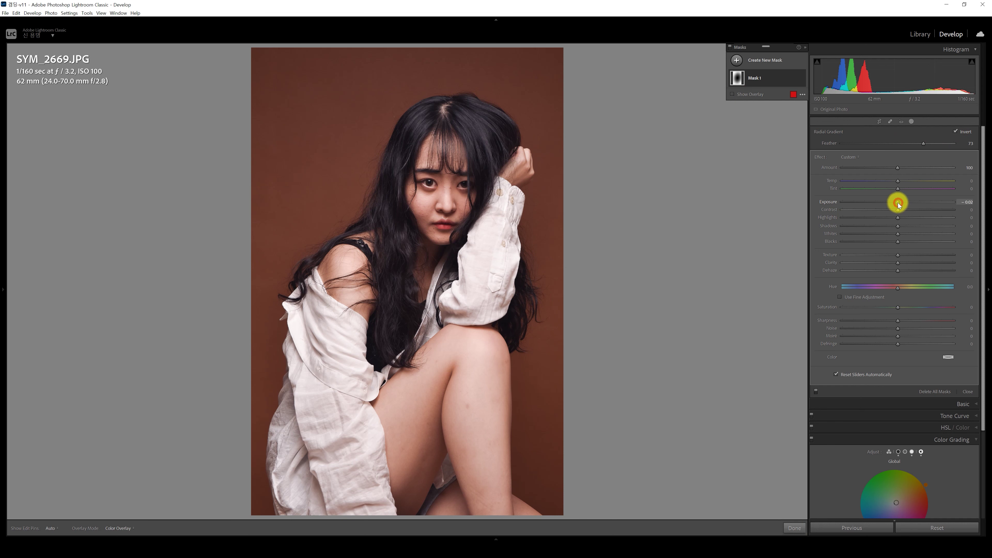
pyautogui.moveTo(897, 202); pyautogui.dragTo(890, 202)
pyautogui.moveTo(407, 279)
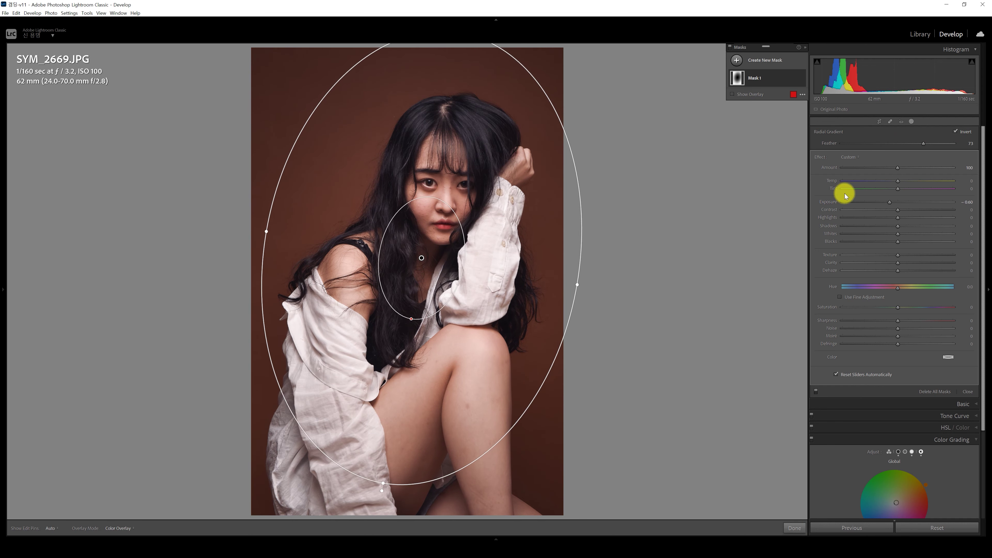
pyautogui.click(892, 210)
pyautogui.click(795, 528)
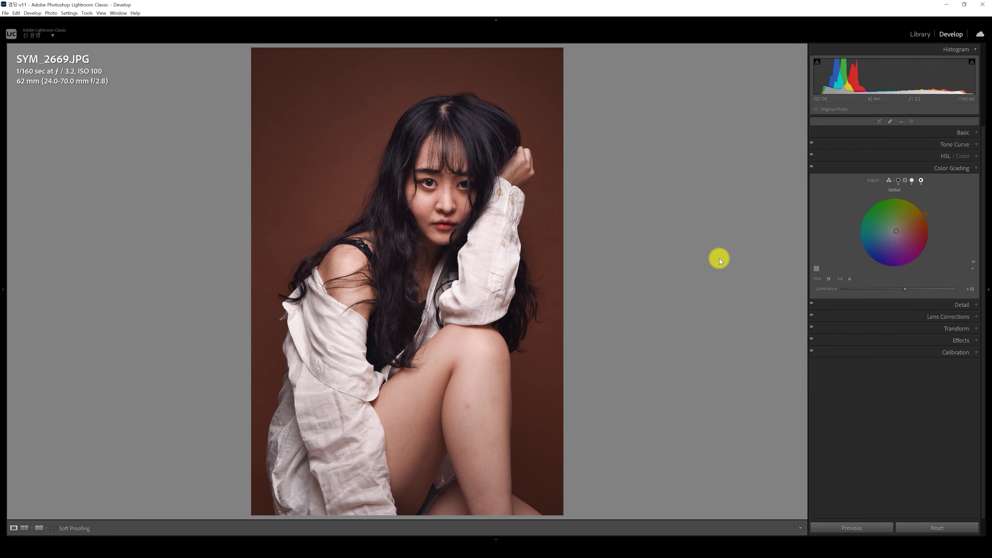
# Set the Orange hue to +8 and Orange saturation to -3 in HSL.
pyautogui.click(946, 157)
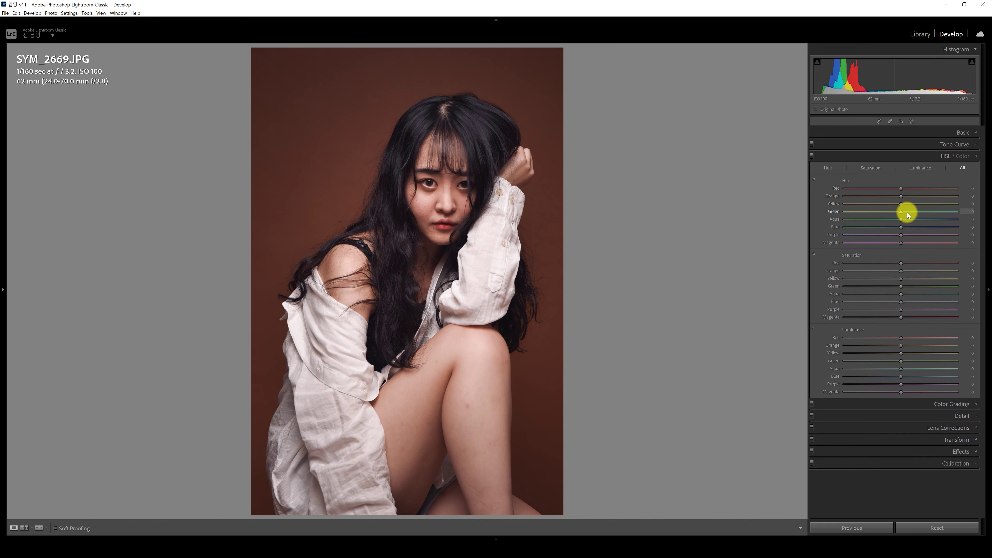
pyautogui.moveTo(902, 196); pyautogui.dragTo(906, 195)
pyautogui.moveTo(902, 270); pyautogui.dragTo(899, 271)
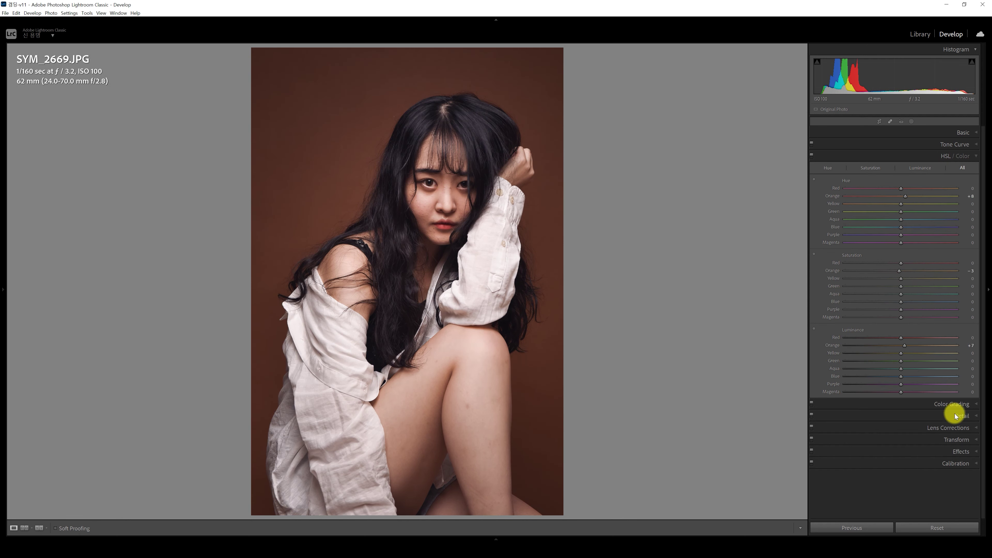
# Strengthen the shadow tint saturation and nudge the highlight tint in Color Grading.
pyautogui.click(952, 406)
pyautogui.click(898, 181)
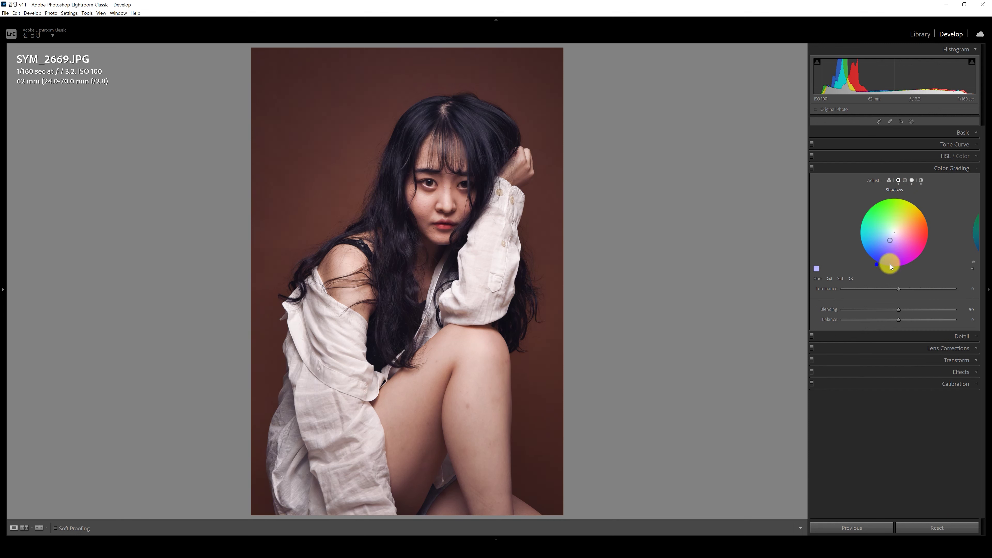
pyautogui.click(912, 180)
pyautogui.moveTo(909, 233); pyautogui.dragTo(903, 246)
# Set Highlights to +13, Shadows to -15 and Blacks to -20.
pyautogui.click(942, 135)
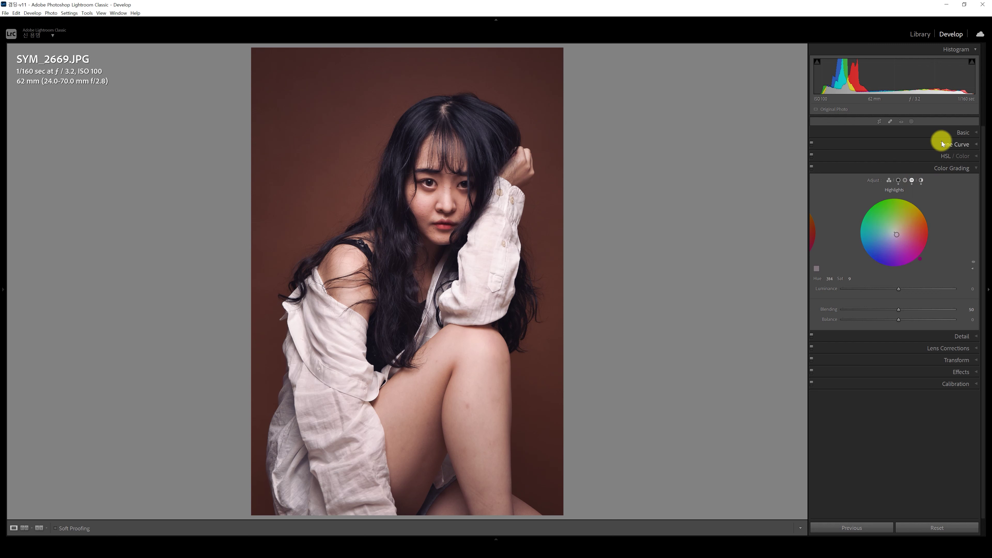
pyautogui.moveTo(898, 256); pyautogui.dragTo(888, 256)
pyautogui.moveTo(888, 240); pyautogui.dragTo(907, 234)
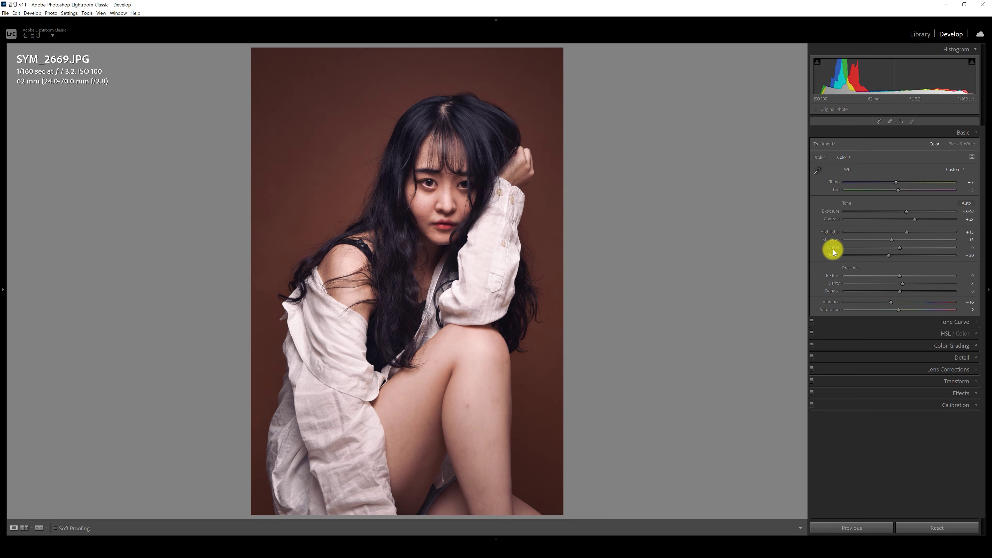
# Create a Select Subject mask and invert it so it covers the background.
pyautogui.click(912, 121)
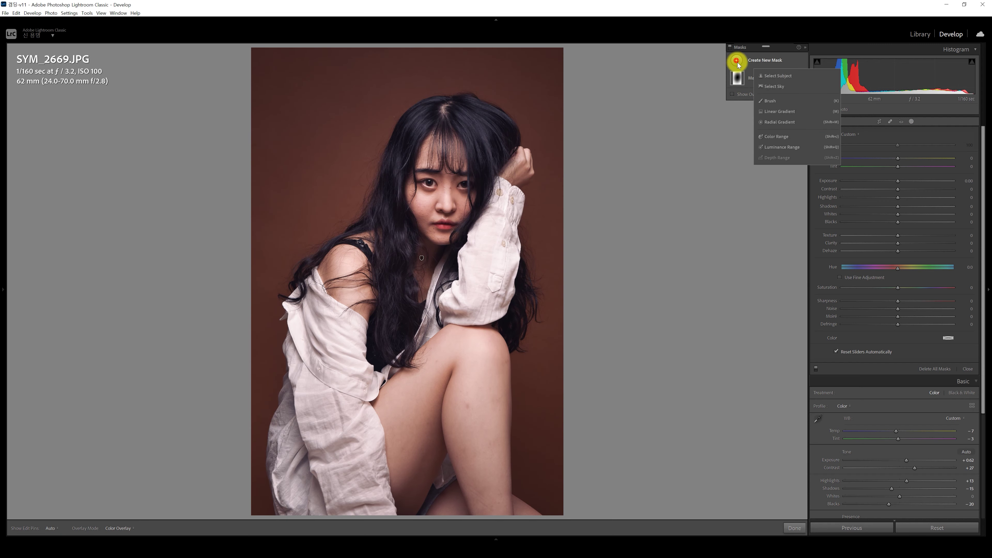
pyautogui.click(778, 70)
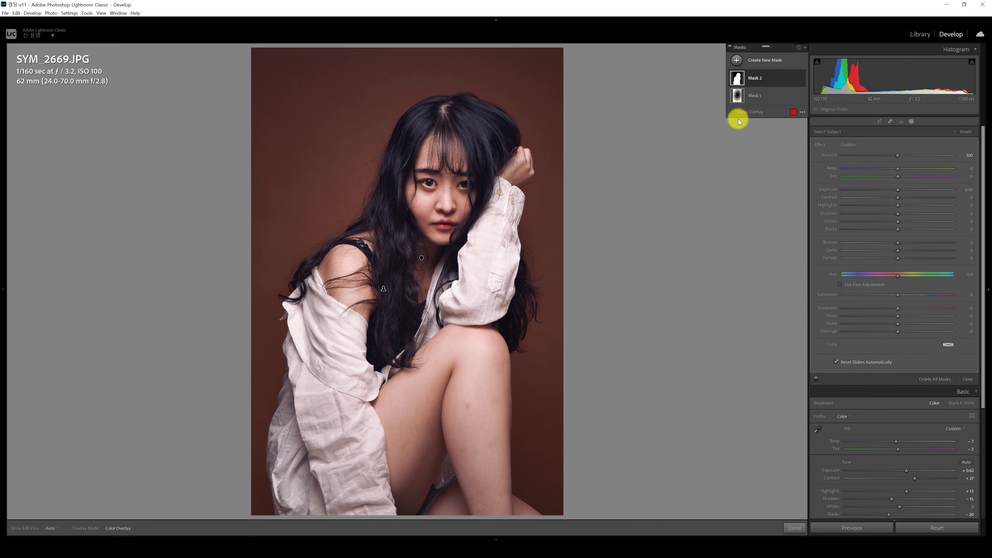
pyautogui.click(733, 112)
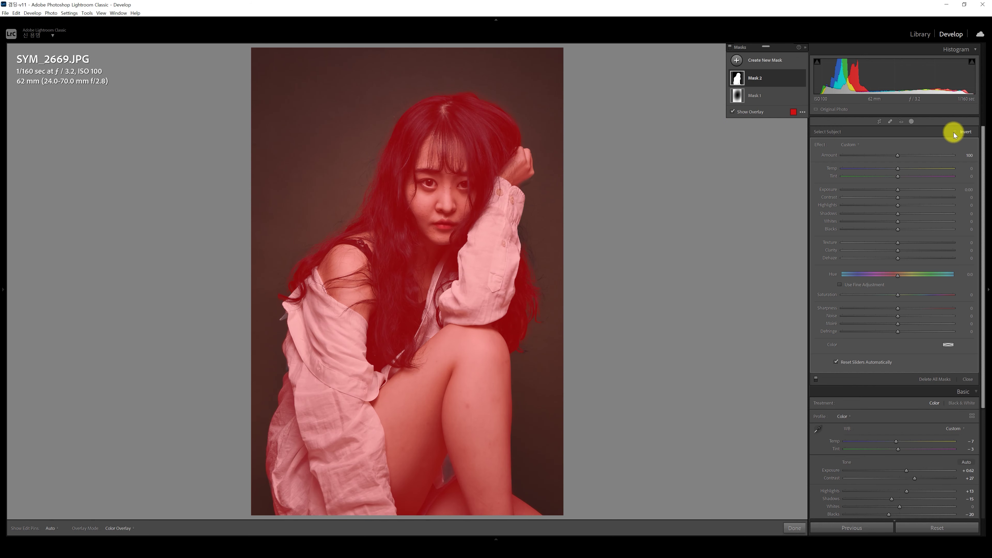
pyautogui.click(733, 112)
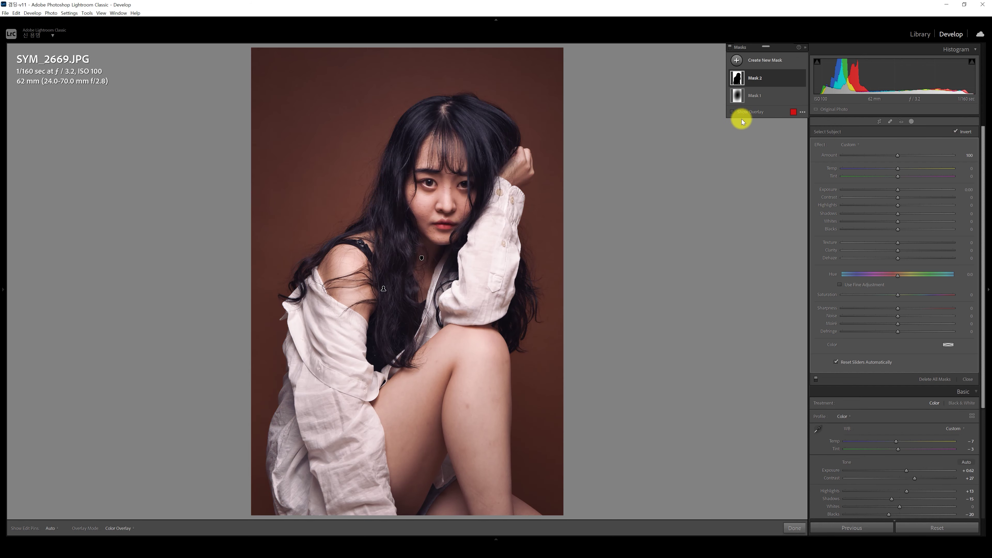
# Adjust the background's hue, exposure and saturation to a darker, muted brown.
pyautogui.moveTo(897, 276); pyautogui.dragTo(905, 278)
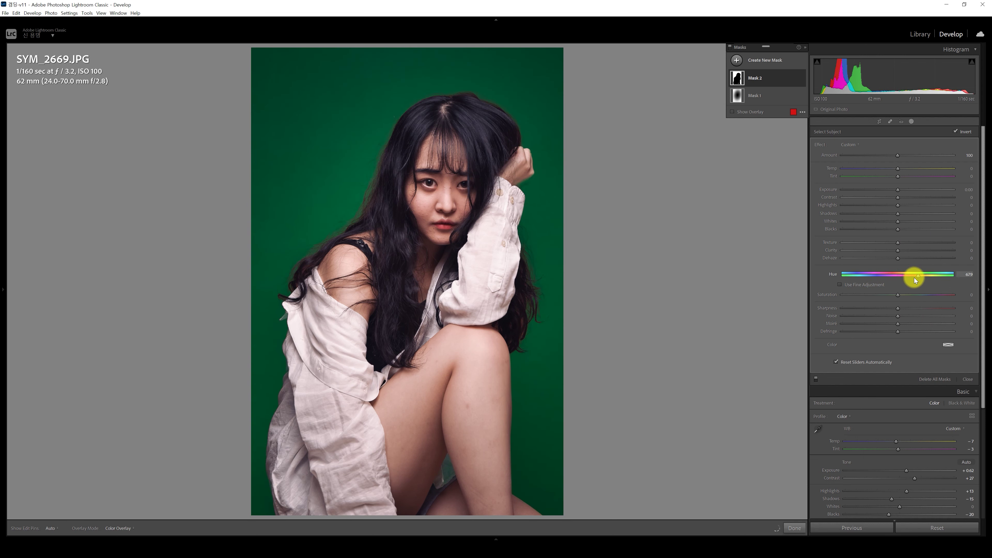
pyautogui.moveTo(904, 278); pyautogui.dragTo(906, 279)
pyautogui.moveTo(898, 193); pyautogui.dragTo(891, 193)
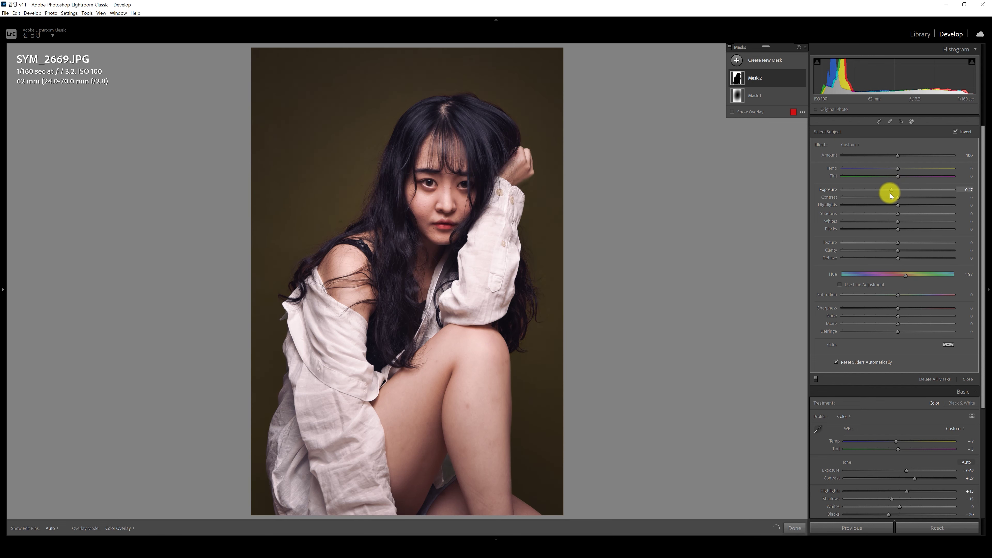
pyautogui.moveTo(906, 276)
pyautogui.mouseDown()
pyautogui.moveTo(845, 294)
pyautogui.moveTo(897, 292)
pyautogui.mouseUp()
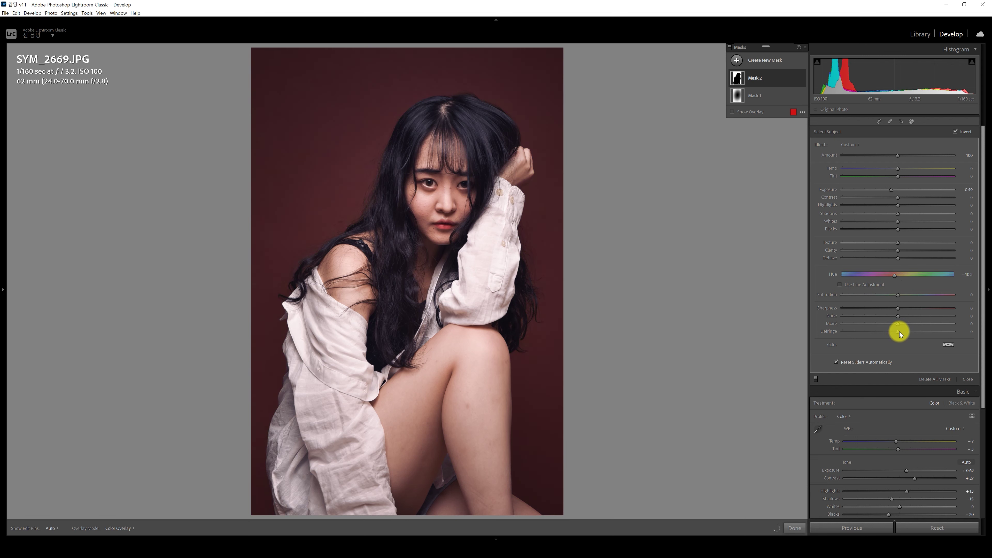
pyautogui.moveTo(904, 295); pyautogui.dragTo(892, 296)
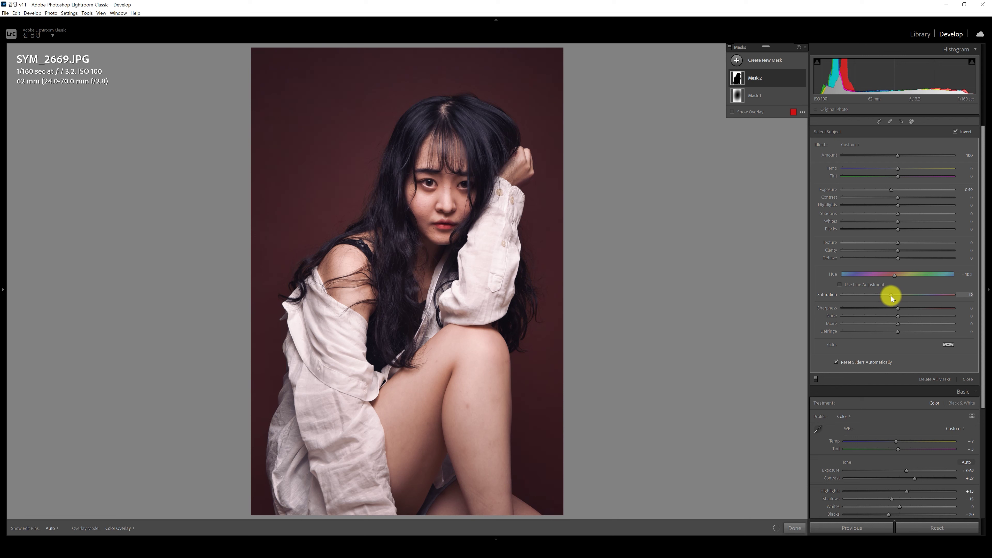
pyautogui.moveTo(891, 190); pyautogui.dragTo(897, 185)
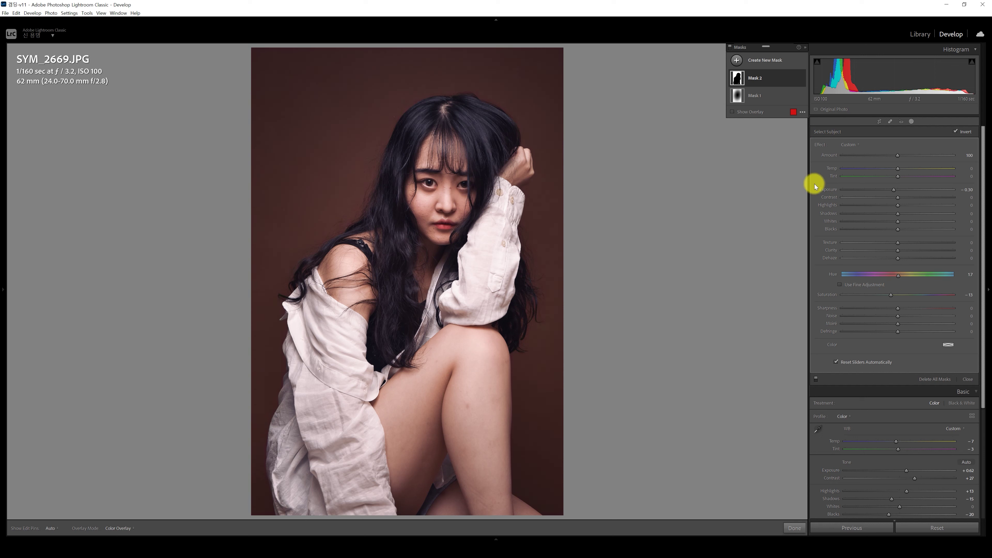
pyautogui.moveTo(894, 190); pyautogui.dragTo(893, 199)
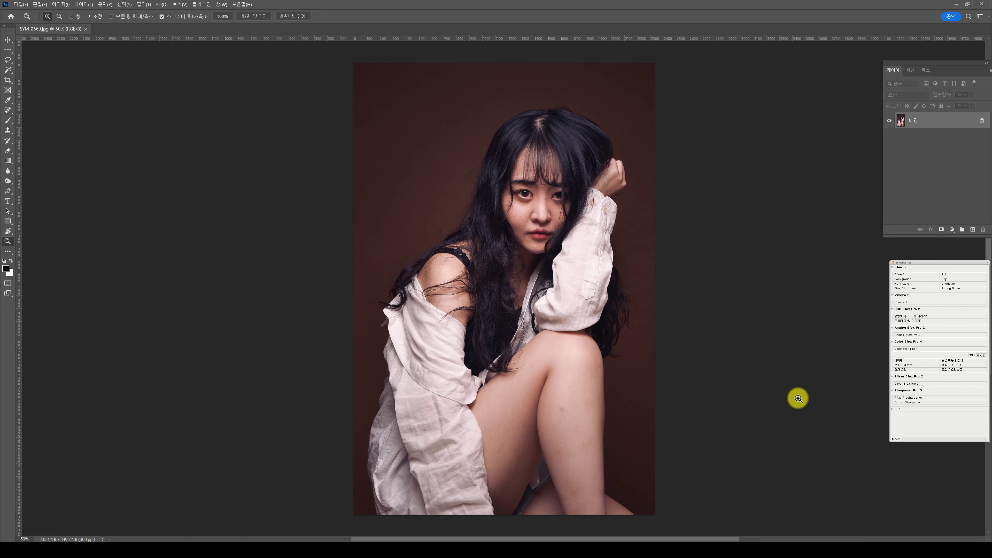
# Duplicate the photo layer and, in Liquify, push the shirt's left side inward.
pyautogui.hotkey('ctrl', 'j')
pyautogui.hotkey('ctrl', 'shift', 'x')
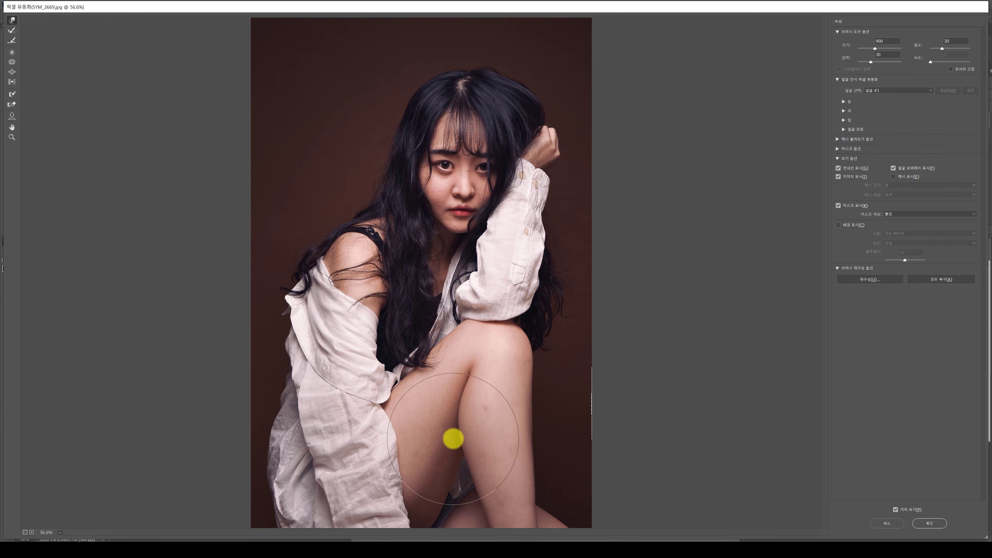
pyautogui.press('[')
pyautogui.press('[')
pyautogui.press(']')
pyautogui.press(']')
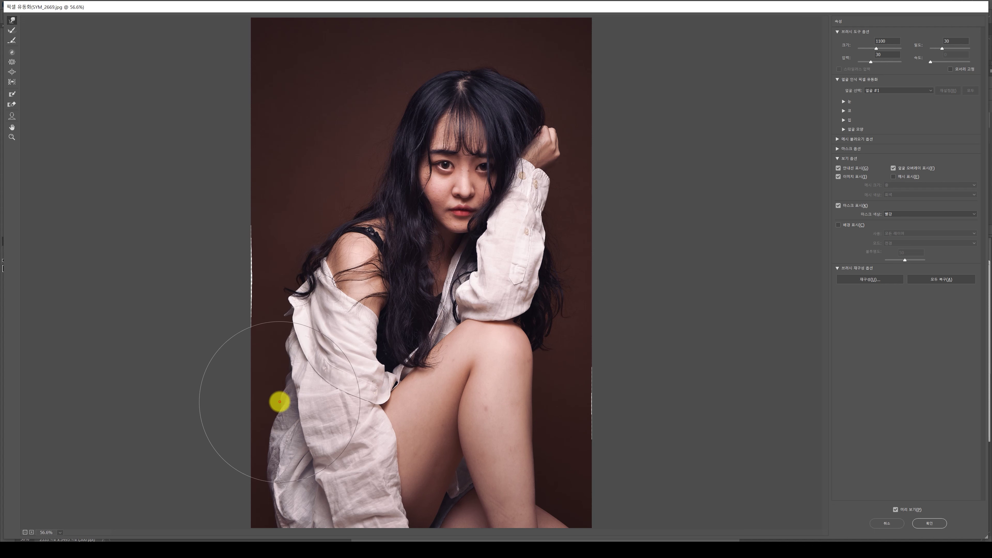
pyautogui.moveTo(279, 401); pyautogui.dragTo(290, 431)
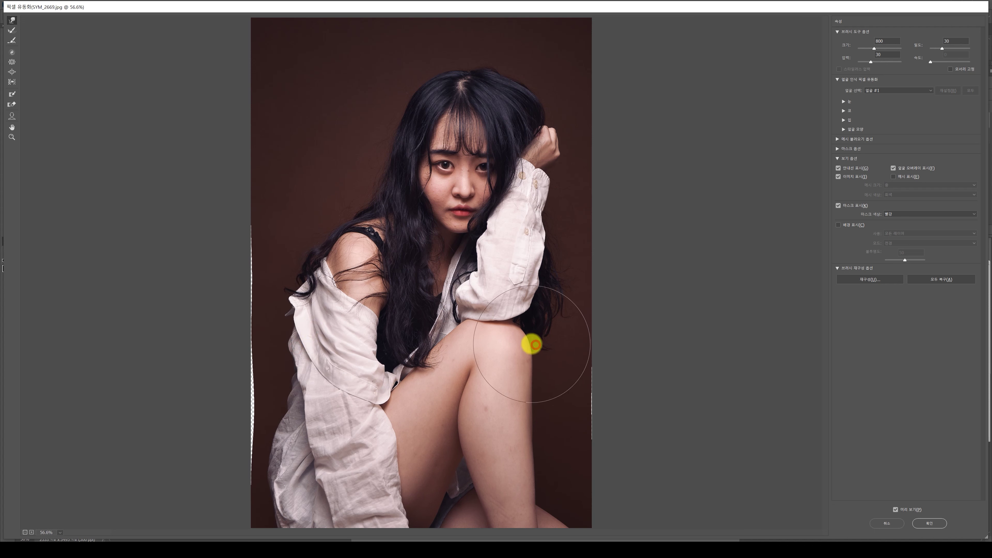
# Slim the inner thigh and chin line with a smaller warp brush, then apply Liquify.
pyautogui.press('[')
pyautogui.press('[')
pyautogui.press('[')
pyautogui.press(']')
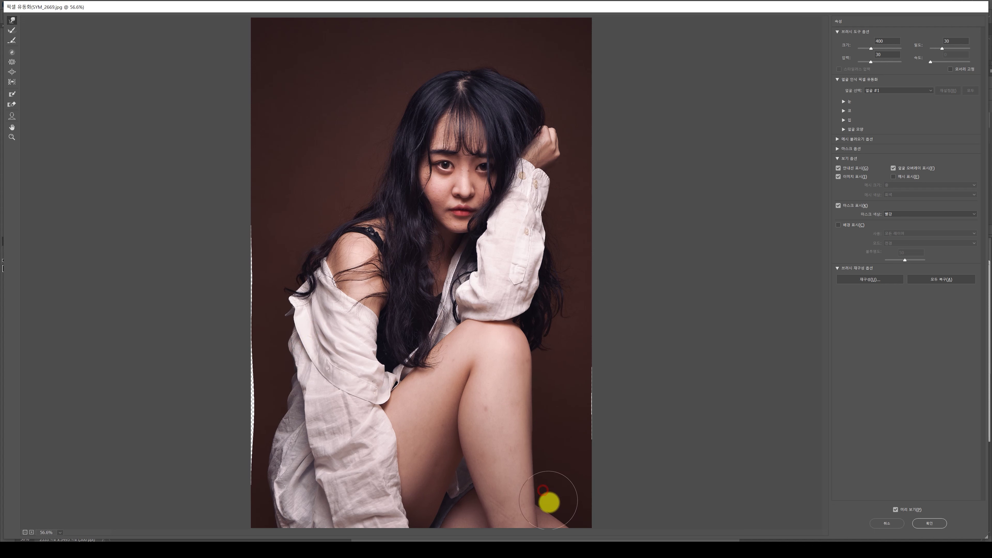
pyautogui.press('[')
pyautogui.moveTo(426, 508); pyautogui.dragTo(453, 453)
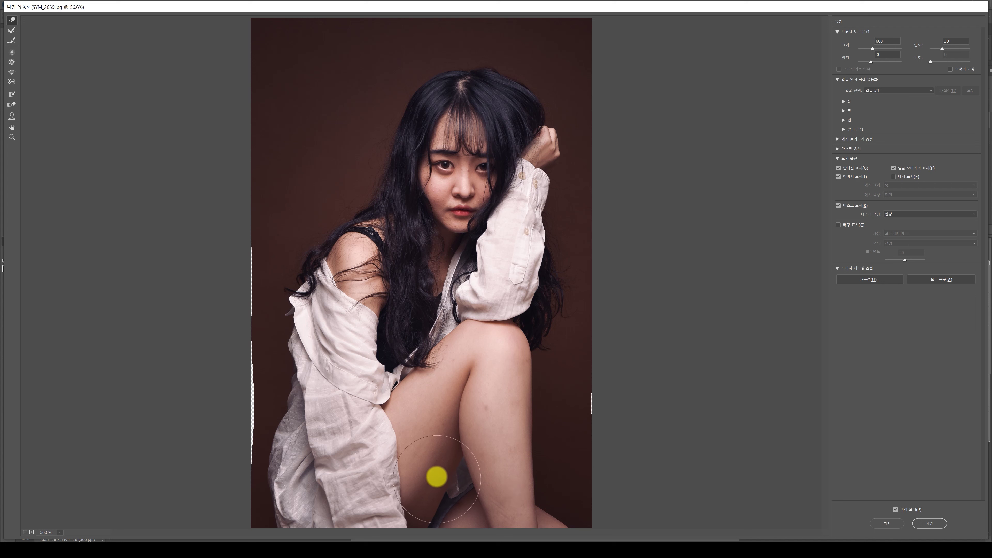
pyautogui.press('[')
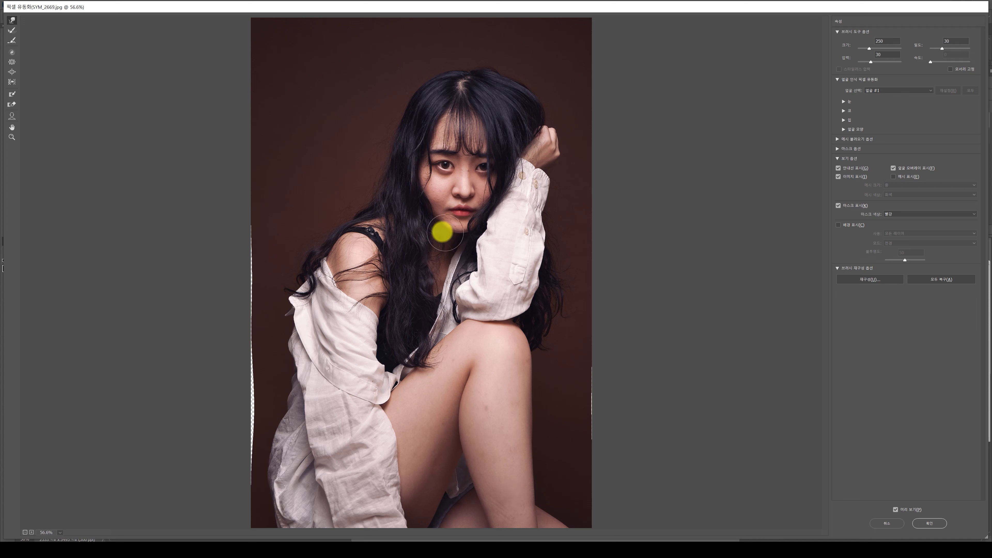
pyautogui.press('[')
pyautogui.press('[')
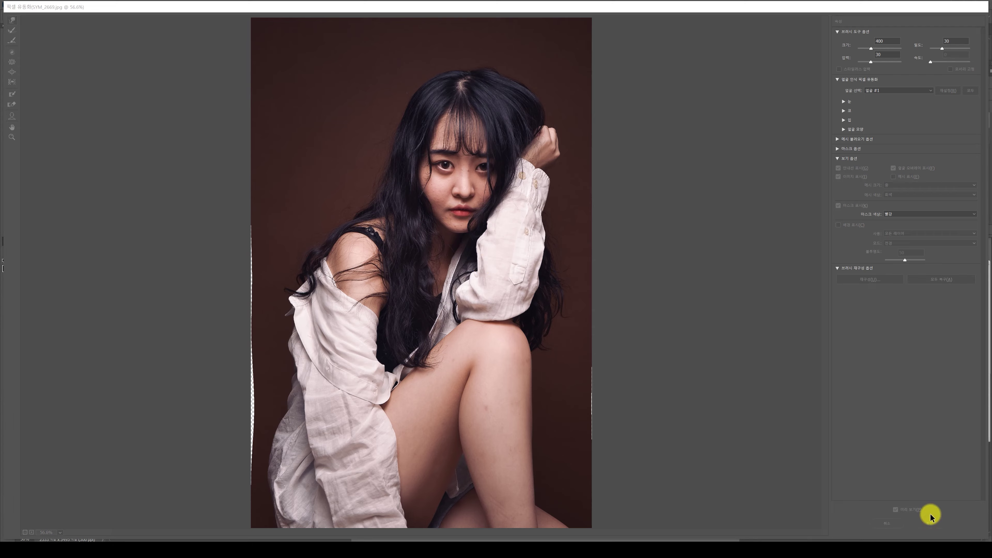
pyautogui.click(930, 524)
pyautogui.moveTo(543, 344)
pyautogui.mouseDown()
pyautogui.moveTo(566, 355)
pyautogui.moveTo(526, 263)
pyautogui.mouseUp()
# On a new layer copy, spot-heal blemishes below the lips, on the chin and cheek.
pyautogui.hotkey('ctrl', 'j')
pyautogui.press('j')
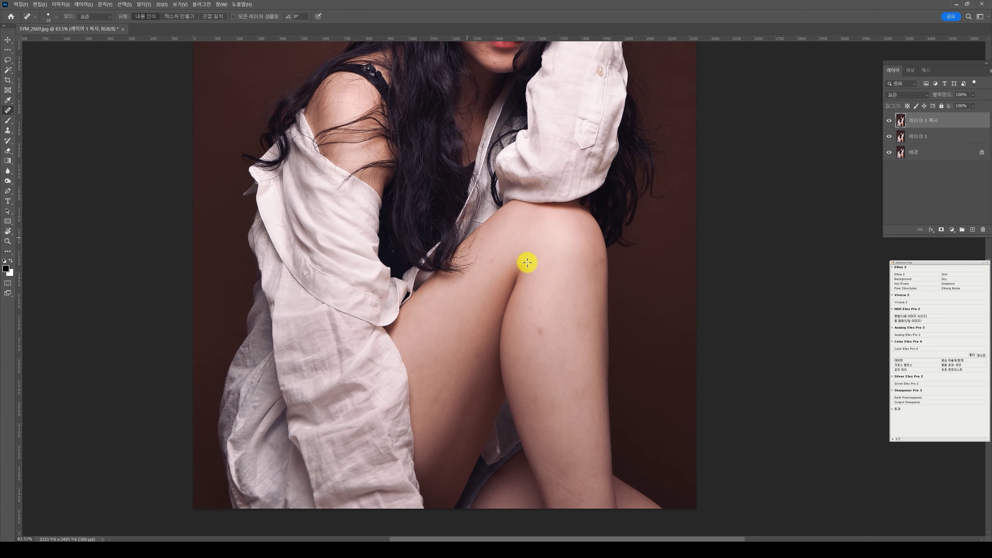
pyautogui.press(']')
pyautogui.press(']')
pyautogui.press(']')
pyautogui.press(']')
pyautogui.press(']')
pyautogui.press(']')
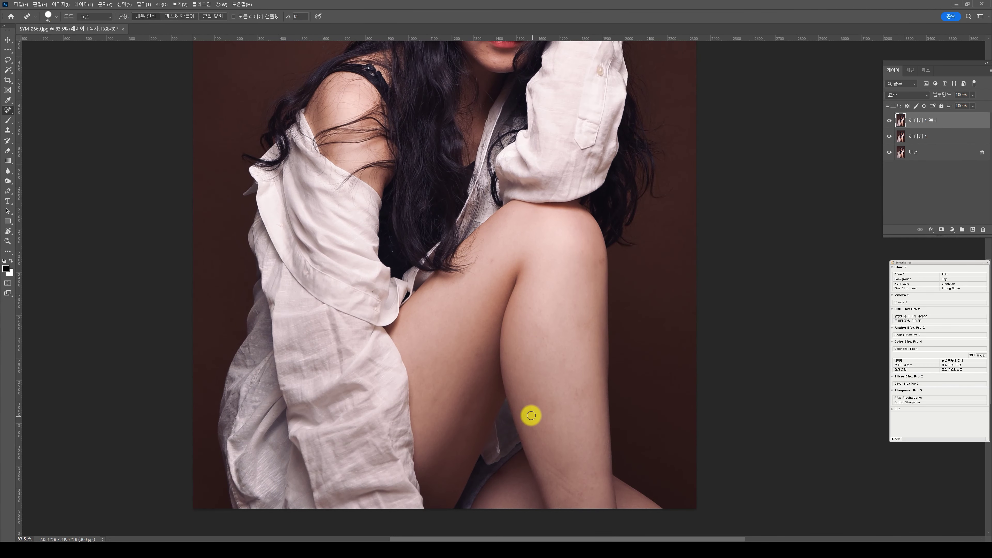
pyautogui.press(']')
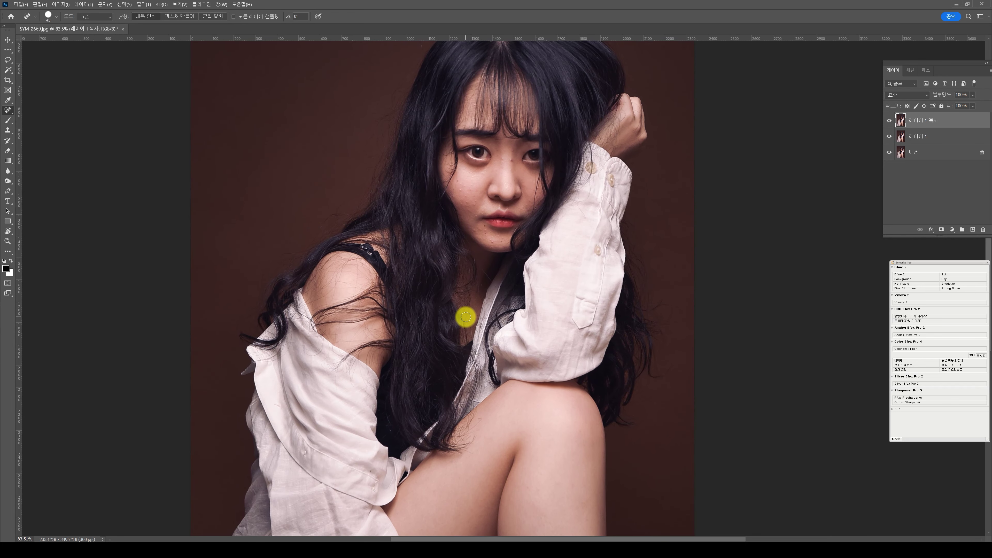
pyautogui.press('[')
pyautogui.press('[')
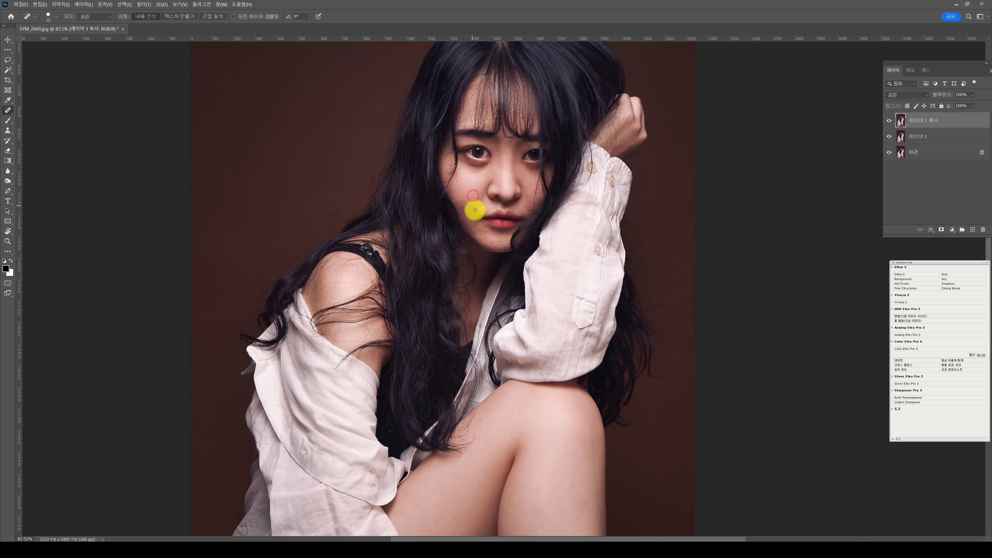
pyautogui.click(486, 229)
pyautogui.click(493, 247)
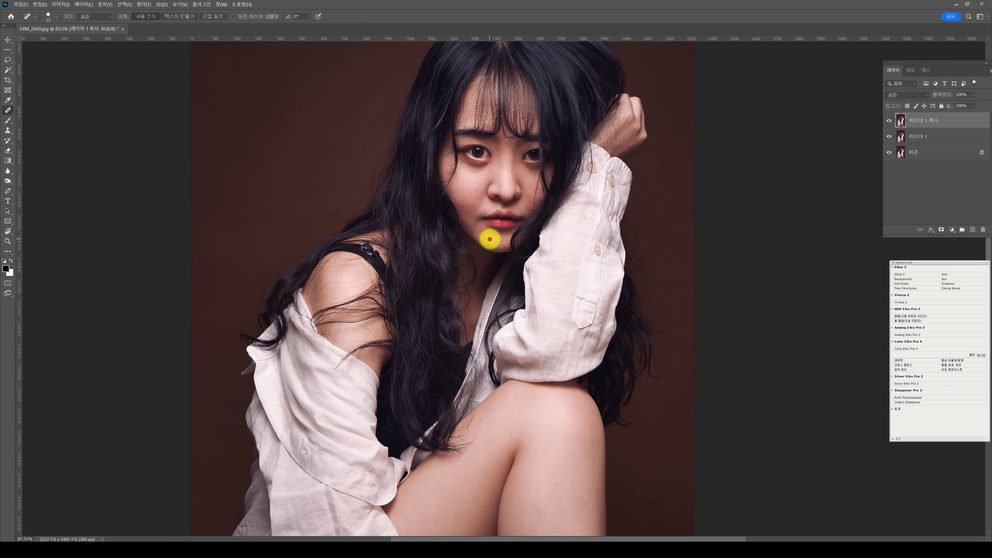
pyautogui.click(530, 200)
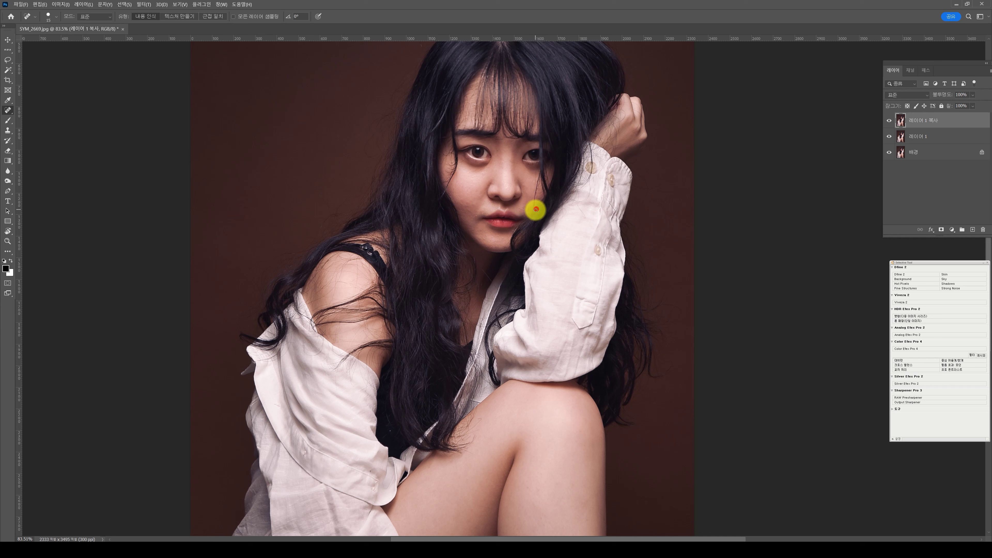
pyautogui.click(482, 214)
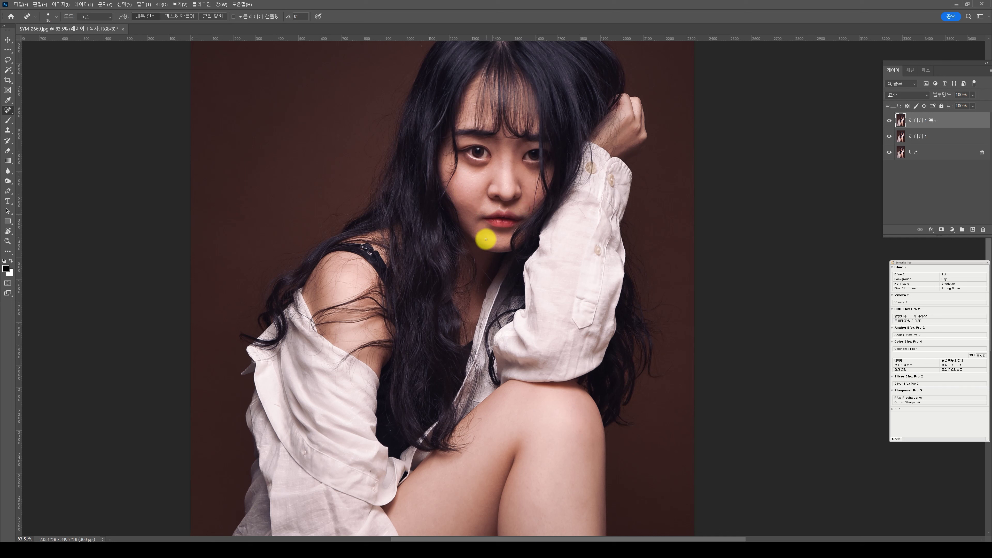
# Zoom in on the face and patch the uneven skin on the cheek.
pyautogui.press('[')
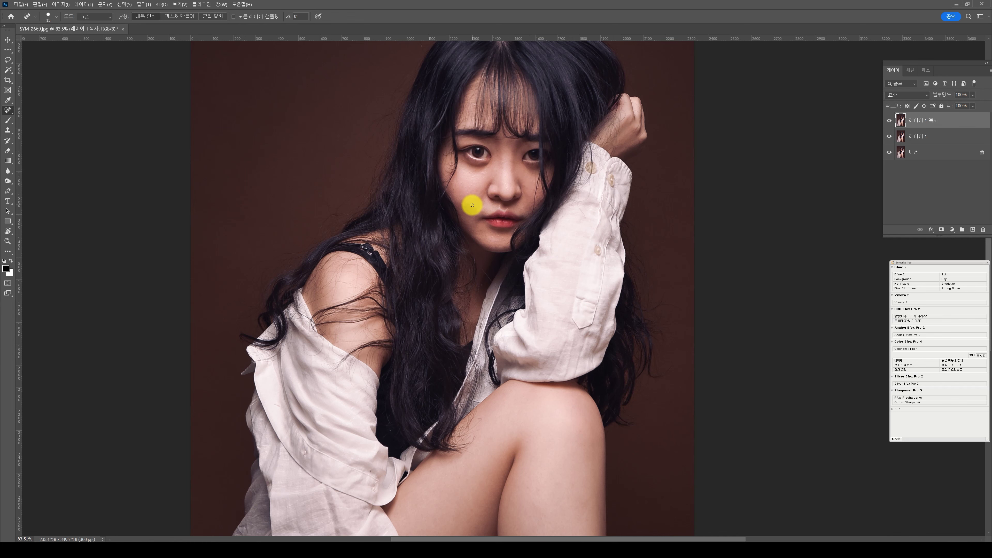
pyautogui.press('z')
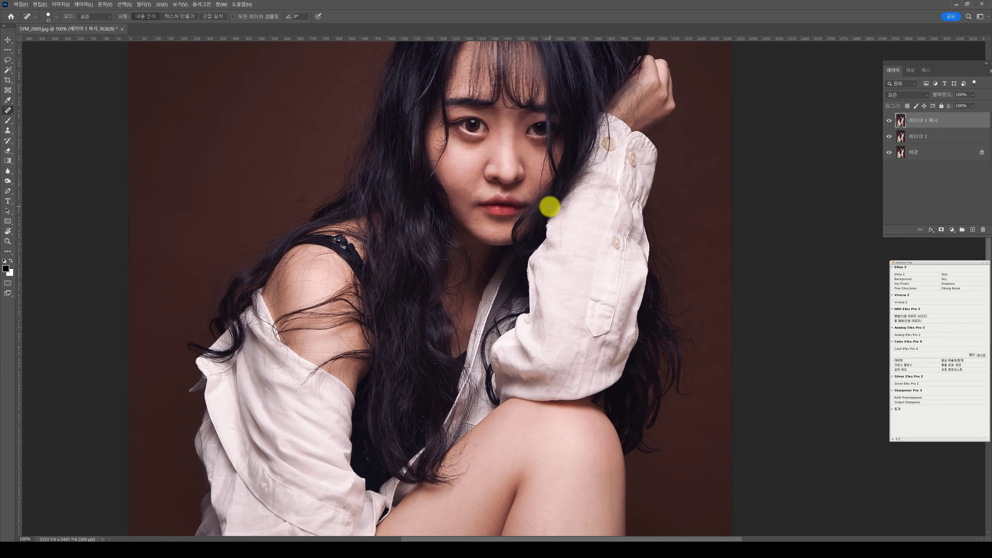
pyautogui.moveTo(493, 205); pyautogui.dragTo(516, 228)
pyautogui.press('j')
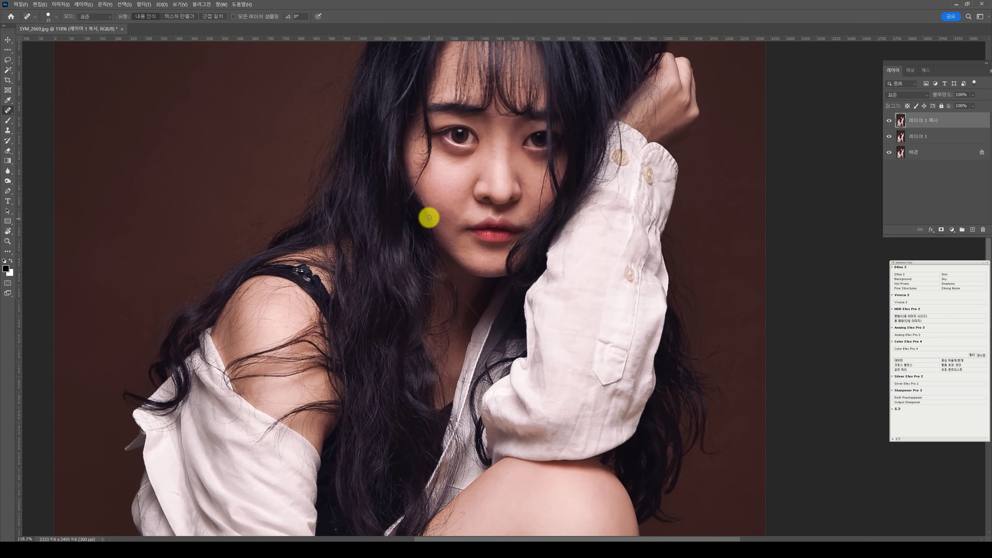
pyautogui.moveTo(433, 204)
pyautogui.mouseDown()
pyautogui.moveTo(443, 202)
pyautogui.moveTo(401, 268)
pyautogui.mouseUp()
# Duplicate the retouched layer and brighten the copy with a raised Curves adjustment.
pyautogui.press('z')
pyautogui.scroll(2, 574, 264)
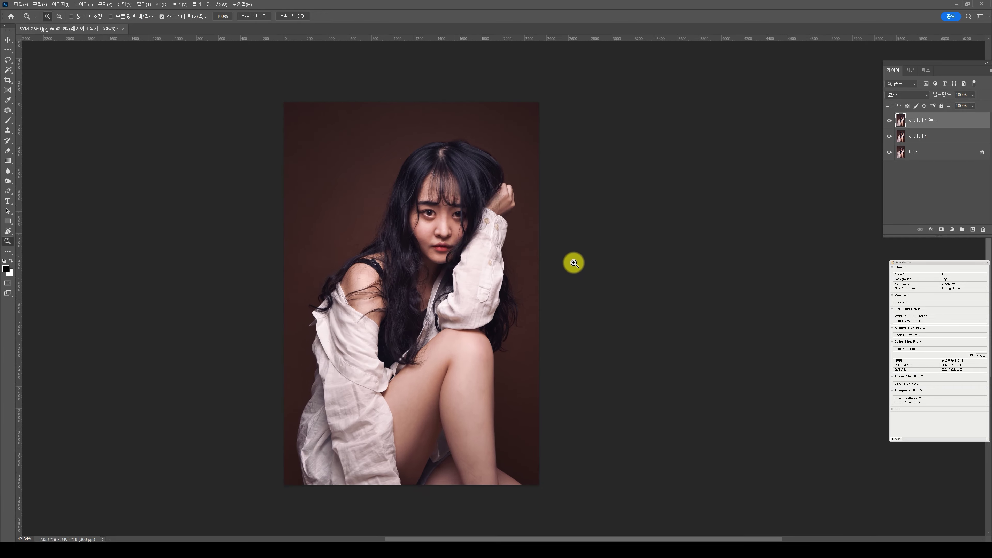
pyautogui.scroll(3, 485, 258)
pyautogui.hotkey('ctrl', 'j')
pyautogui.hotkey('ctrl', 'm')
pyautogui.moveTo(751, 355); pyautogui.dragTo(747, 363)
pyautogui.press('Return')
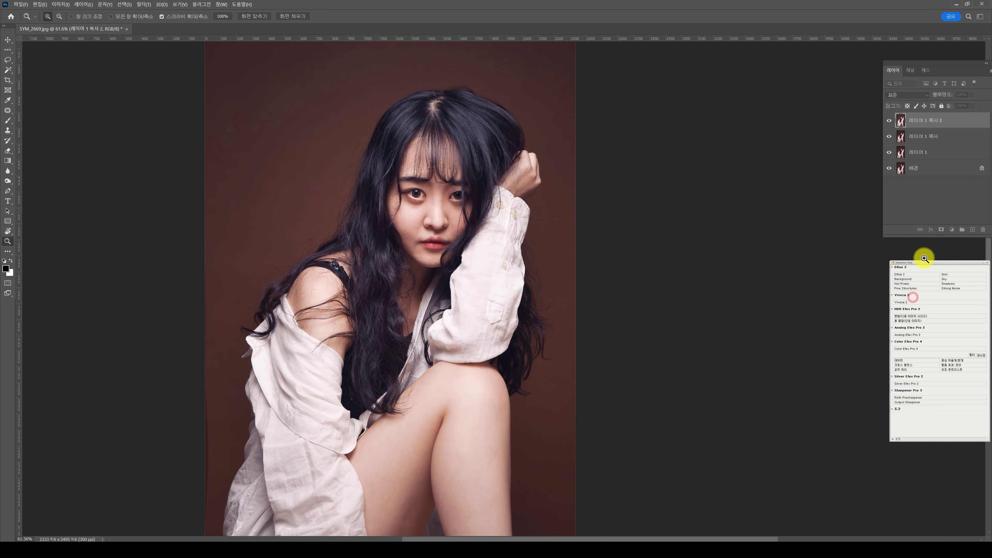
# Hide the brightening behind a mask, then paint it back onto the cheek, lips and eye.
pyautogui.keyDown('alt'); pyautogui.click(941, 230); pyautogui.keyUp('alt')
pyautogui.press('b')
pyautogui.press('x')
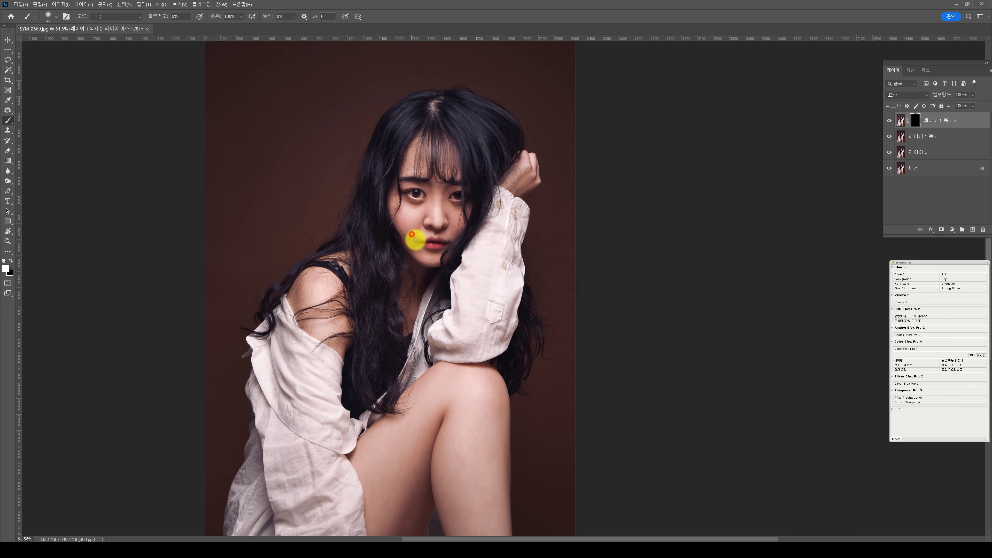
pyautogui.moveTo(415, 239)
pyautogui.mouseDown()
pyautogui.moveTo(454, 237)
pyautogui.moveTo(417, 242)
pyautogui.mouseUp()
pyautogui.press(']')
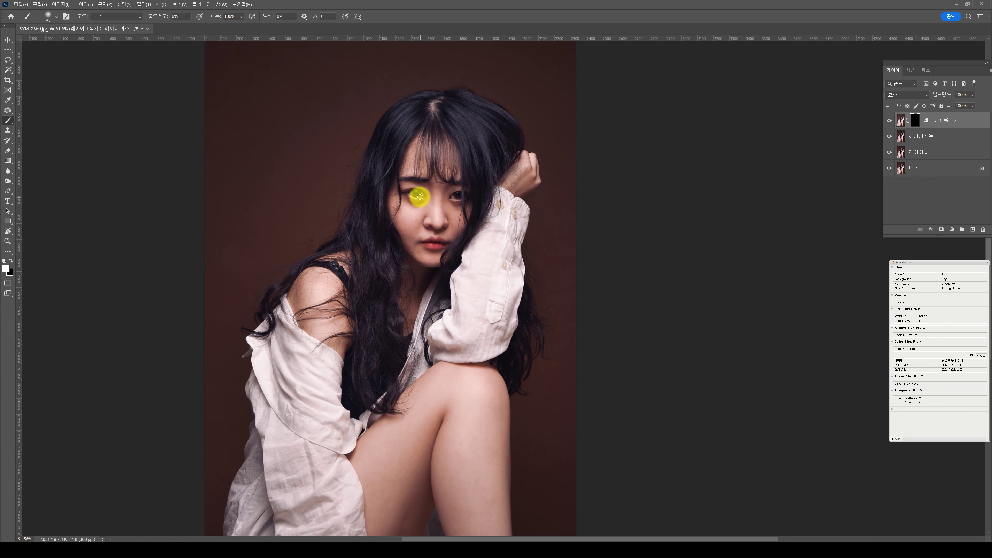
pyautogui.click(453, 198)
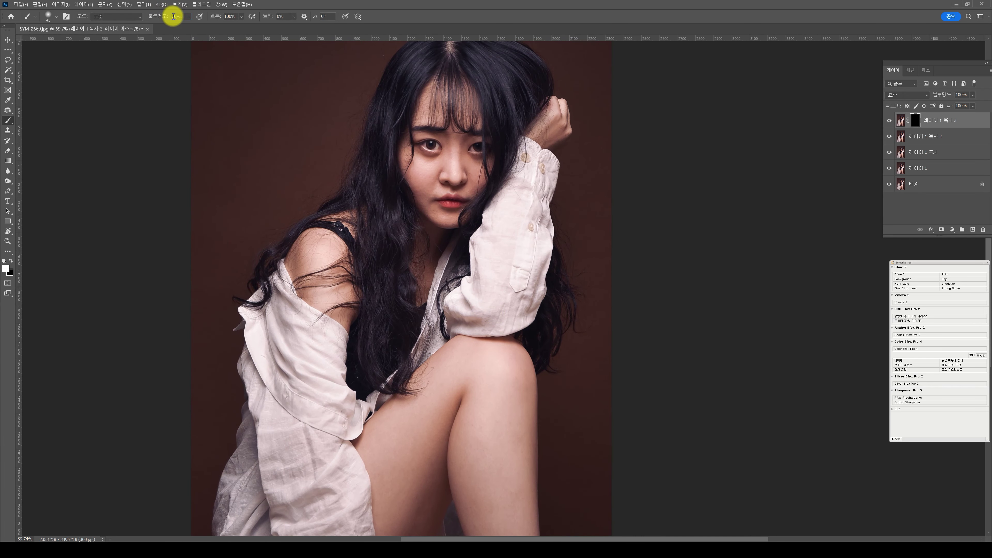
# Paint the brightening onto the legs and across the face with a smaller brush.
pyautogui.press(']')
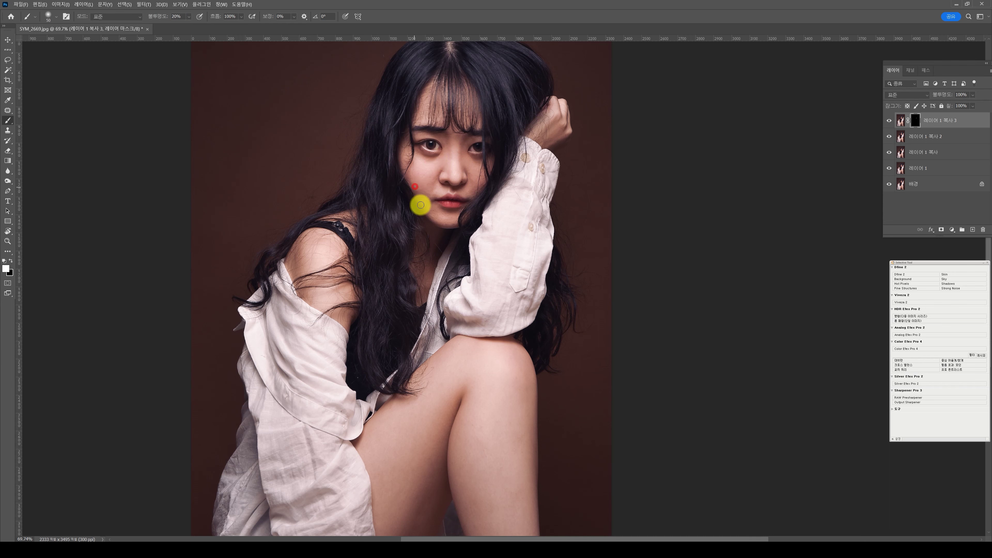
pyautogui.press('[')
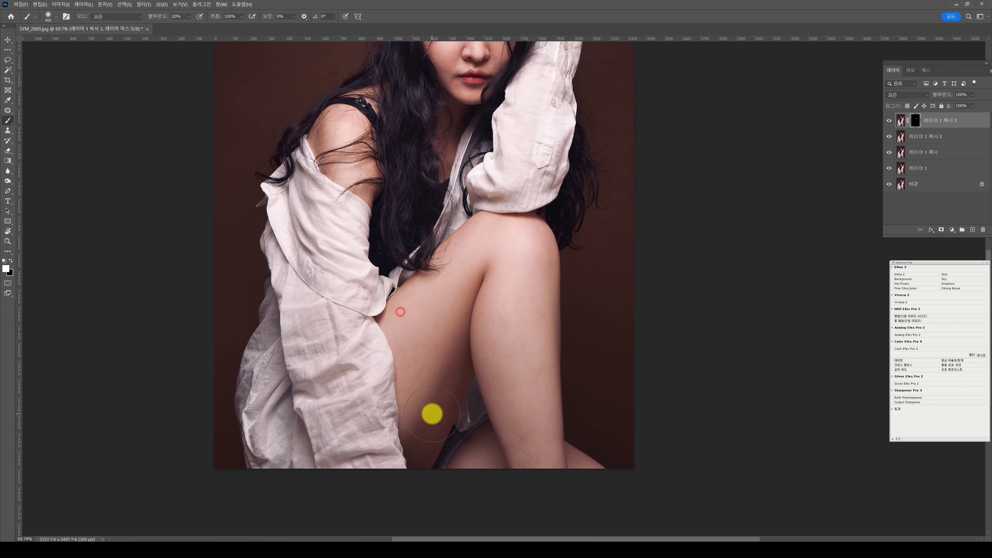
pyautogui.press('[')
pyautogui.press('[')
pyautogui.press('[')
pyautogui.moveTo(499, 288); pyautogui.dragTo(509, 410)
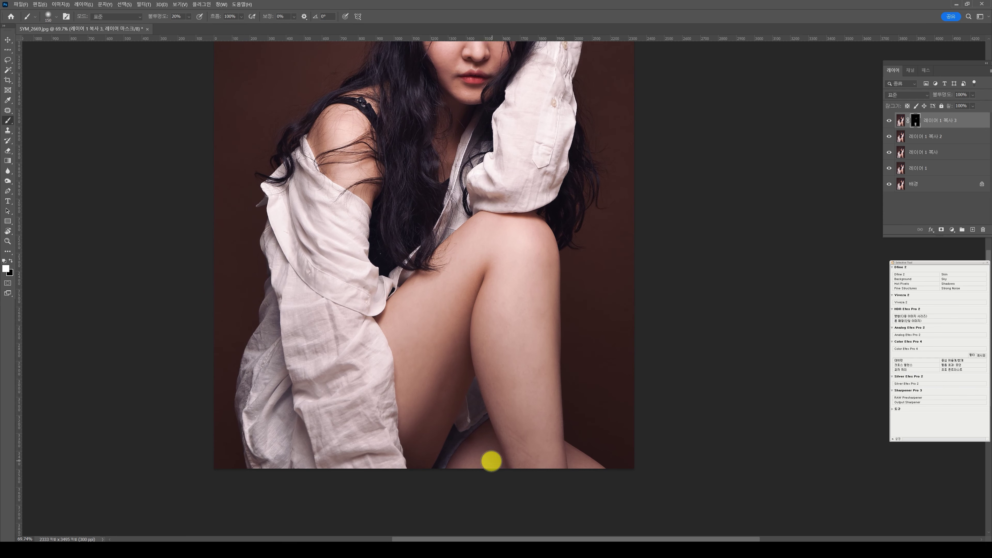
pyautogui.press('[')
pyautogui.press('[')
pyautogui.press('[')
pyautogui.moveTo(429, 115); pyautogui.dragTo(418, 277)
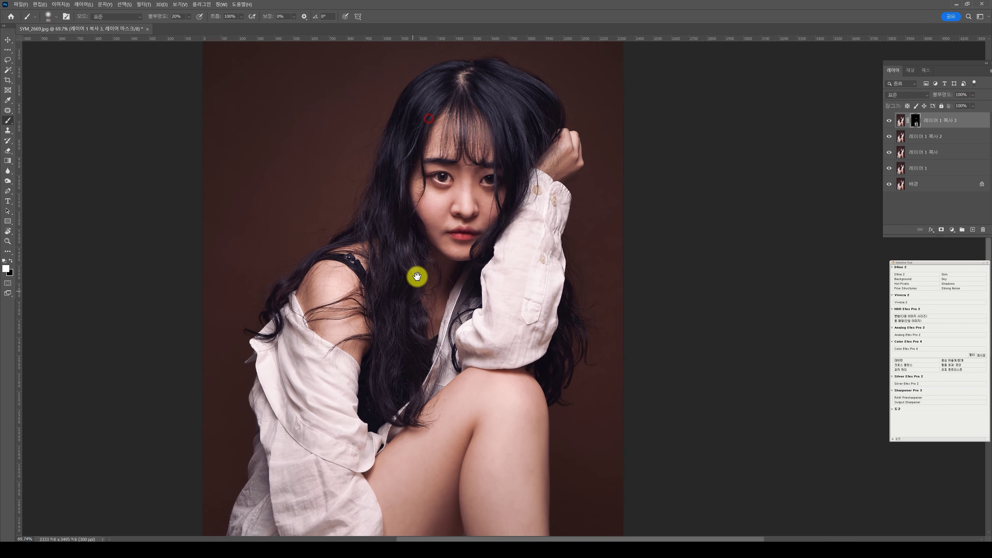
pyautogui.press('[')
pyautogui.press('[')
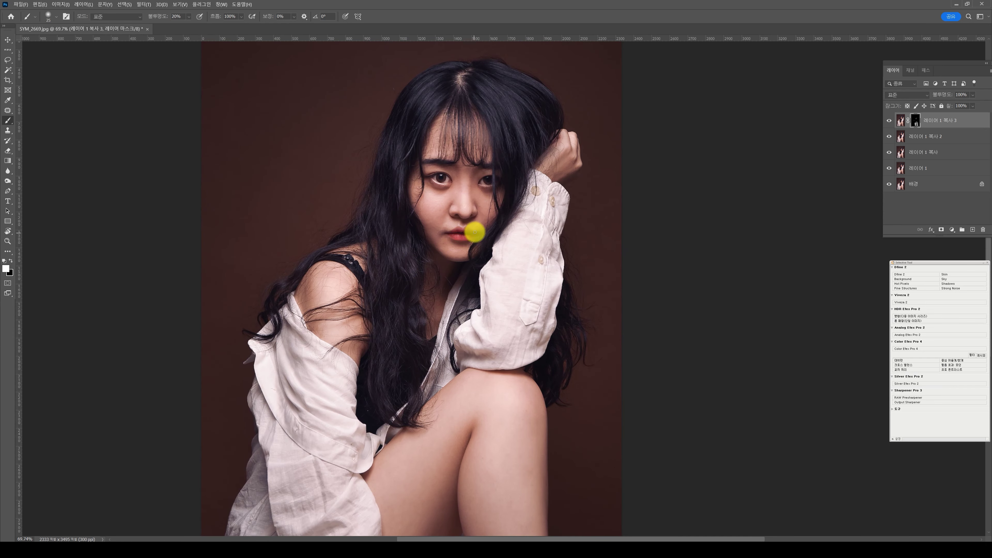
pyautogui.moveTo(492, 210); pyautogui.dragTo(469, 186)
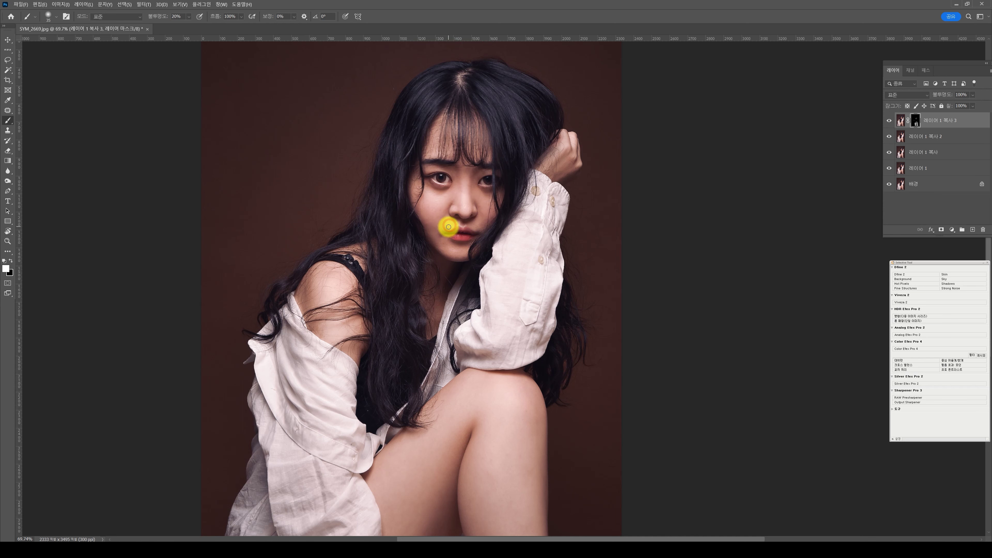
# Merge the retouch layer into the layer below and zoom out to the whole photo.
pyautogui.press('[')
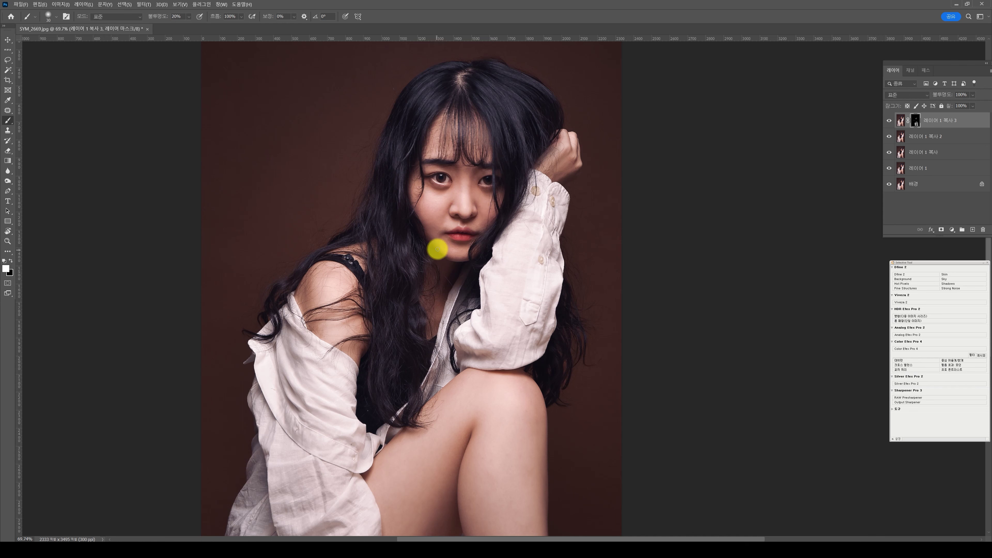
pyautogui.press('Delete')
pyautogui.press('z')
pyautogui.scroll(-3, 462, 366)
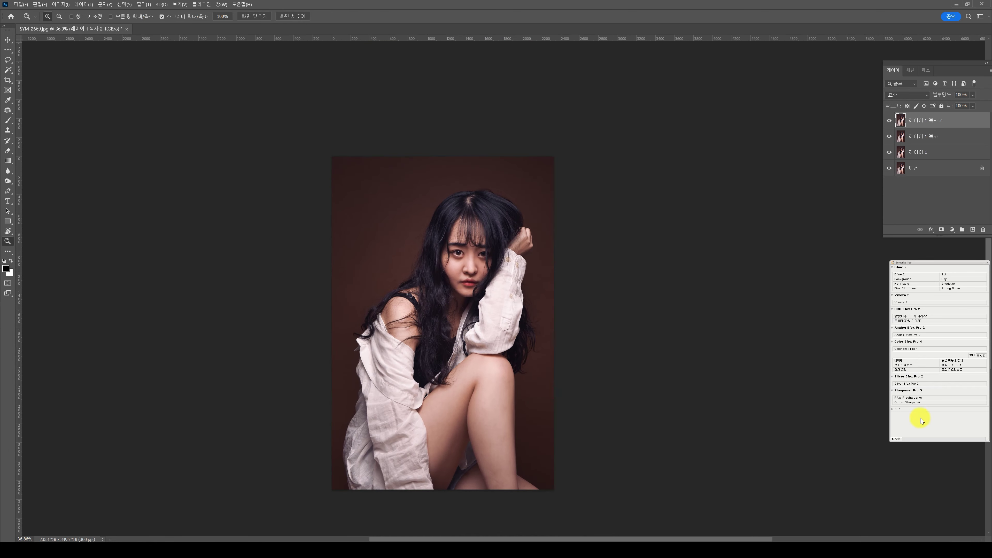
# In Camera Raw, darken the background with a radial gradient mask feathered to 66, saturation +20.
pyautogui.hotkey('ctrl', 'shift', 'a')
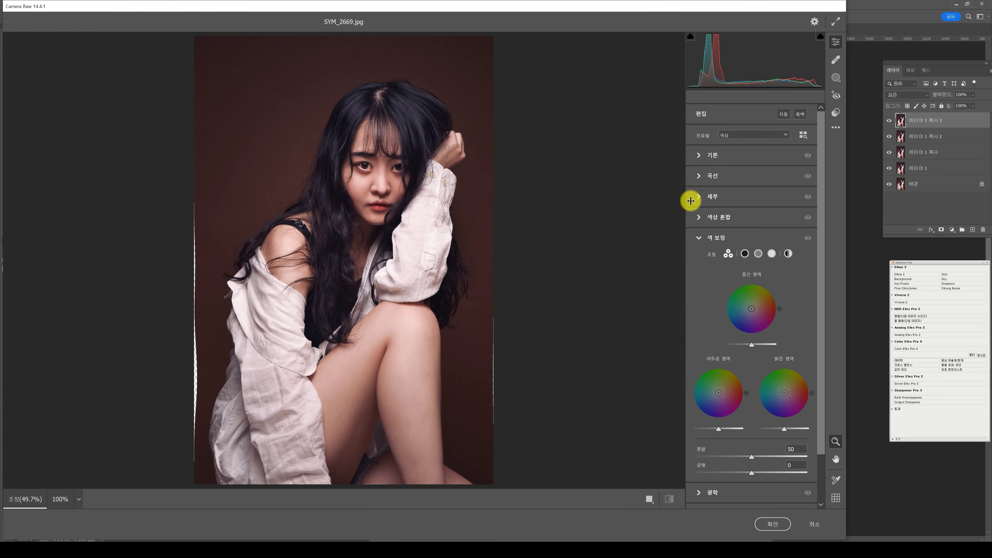
pyautogui.click(816, 525)
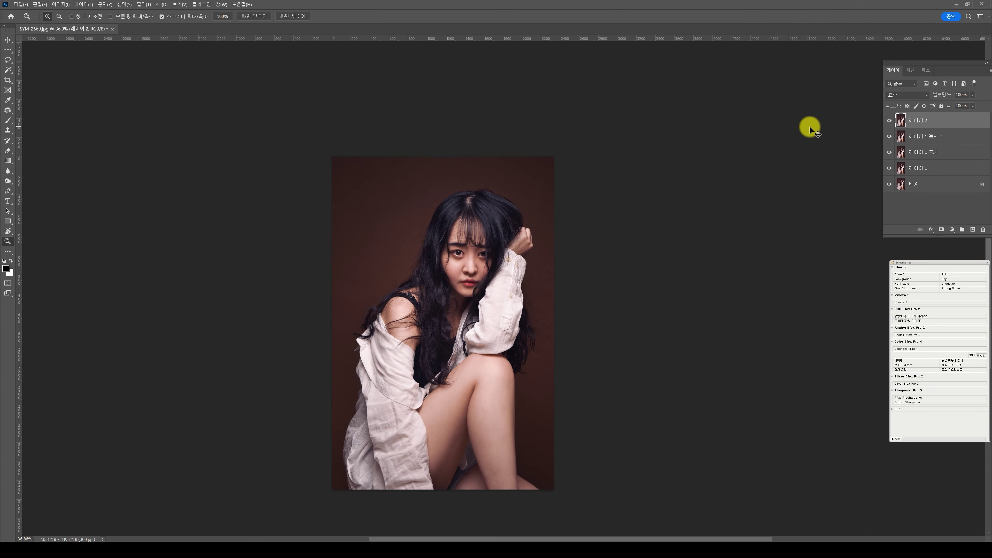
pyautogui.hotkey('ctrl', 'shift', 'a')
pyautogui.click(836, 77)
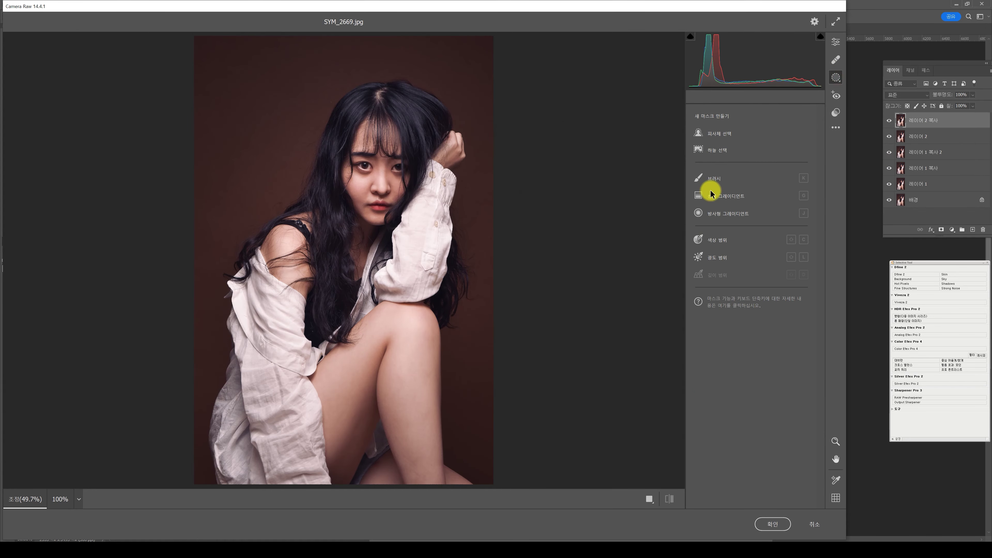
pyautogui.click(708, 188)
pyautogui.moveTo(370, 211)
pyautogui.mouseDown()
pyautogui.moveTo(472, 366)
pyautogui.moveTo(494, 215)
pyautogui.moveTo(509, 215)
pyautogui.moveTo(338, 186)
pyautogui.mouseUp()
pyautogui.click(696, 208)
pyautogui.moveTo(776, 258); pyautogui.dragTo(769, 258)
pyautogui.moveTo(751, 367)
pyautogui.mouseDown()
pyautogui.moveTo(743, 368)
pyautogui.moveTo(748, 384)
pyautogui.mouseUp()
pyautogui.moveTo(338, 185); pyautogui.dragTo(328, 170)
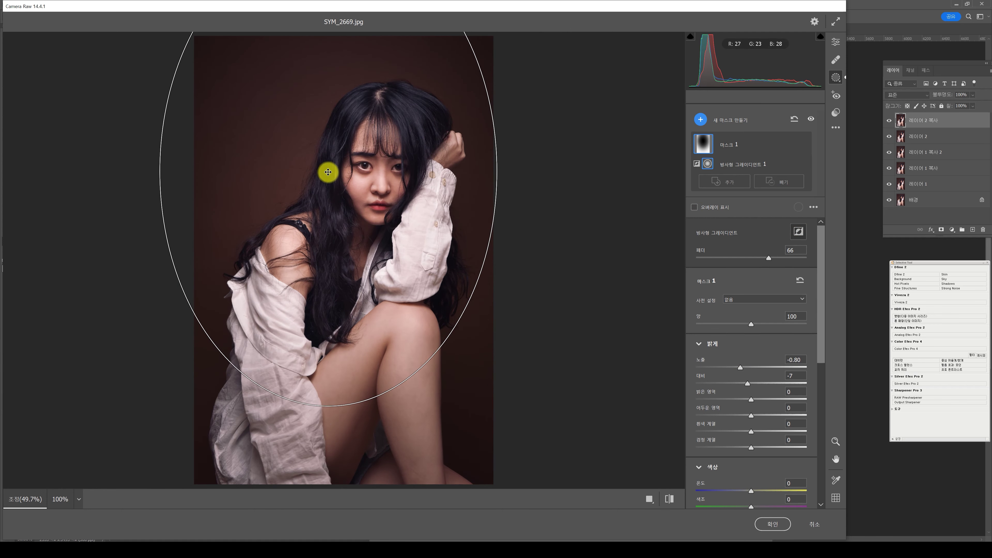
pyautogui.scroll(-3, 820, 376)
pyautogui.moveTo(751, 473); pyautogui.dragTo(761, 474)
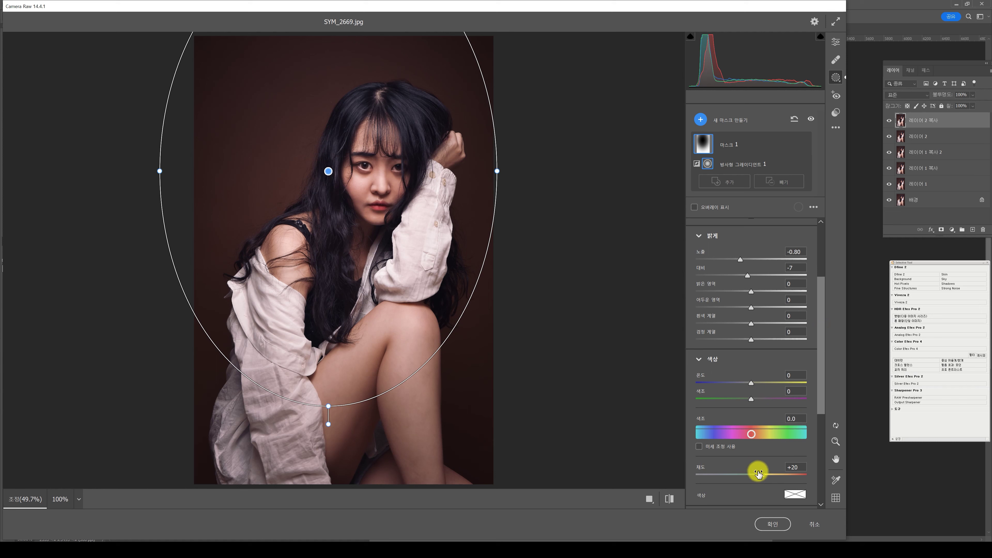
# Set global Contrast +6, Vibrance -9 and Clarity +6, and apply the Camera Raw Filter.
pyautogui.click(836, 42)
pyautogui.scroll(5, 816, 199)
pyautogui.moveTo(752, 254); pyautogui.dragTo(758, 255)
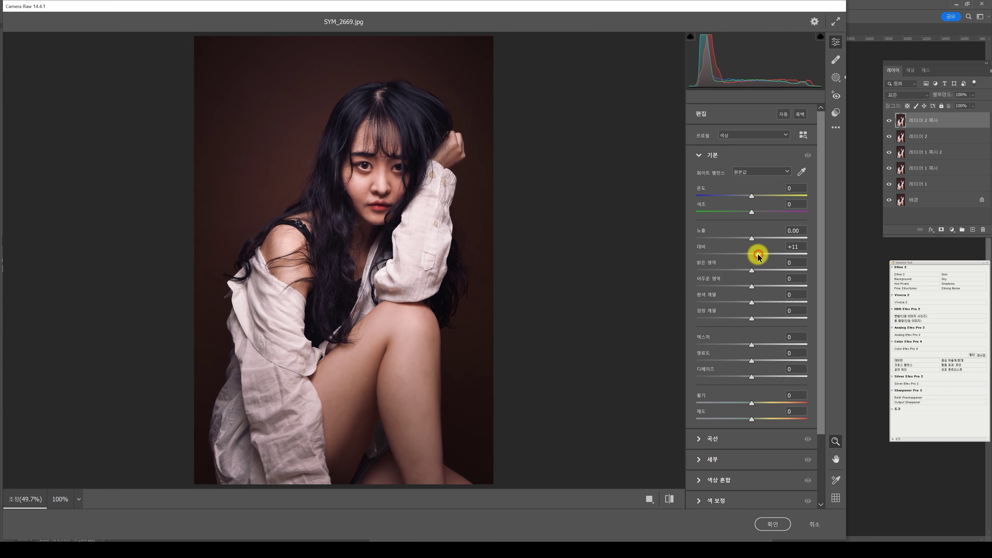
pyautogui.moveTo(752, 403); pyautogui.dragTo(747, 403)
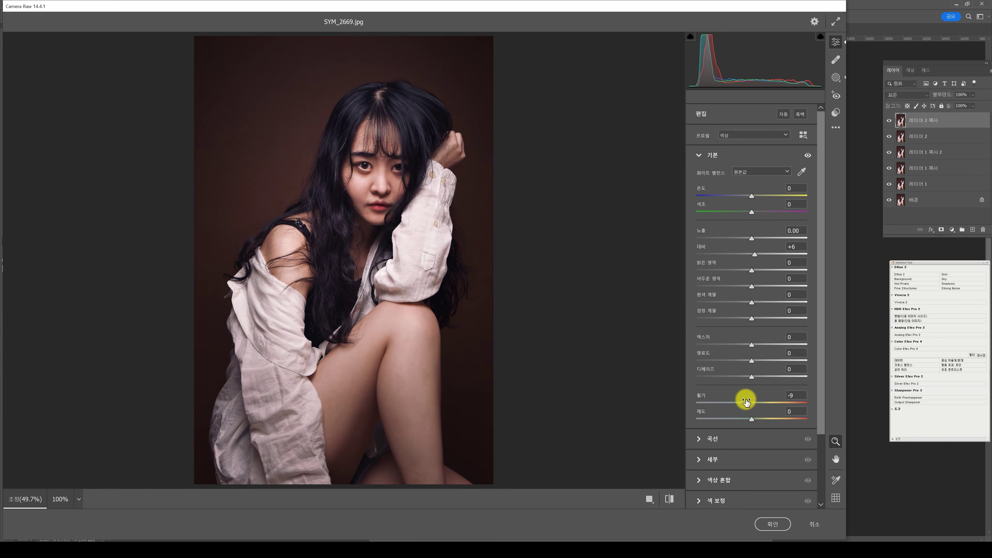
pyautogui.moveTo(754, 361); pyautogui.dragTo(756, 365)
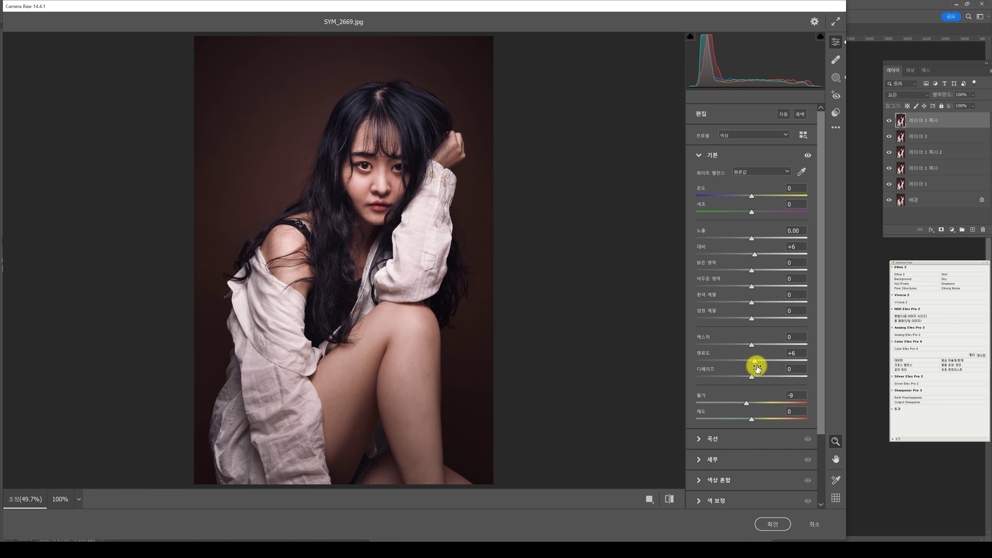
pyautogui.click(773, 524)
pyautogui.moveTo(910, 260); pyautogui.dragTo(840, 249)
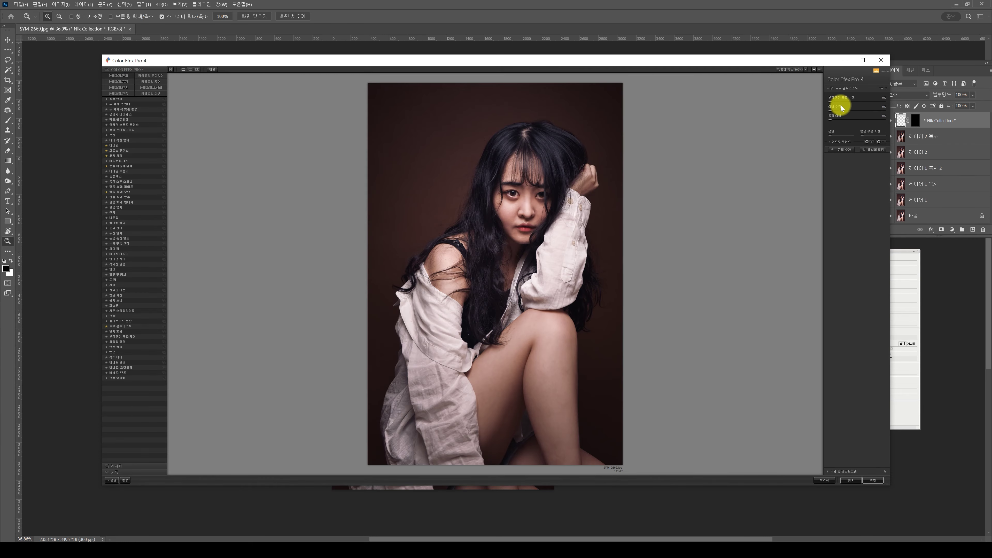
# Set the colour cast removal to 99% in Color Efex Pro 4 and apply it.
pyautogui.moveTo(831, 102)
pyautogui.mouseDown()
pyautogui.moveTo(885, 104)
pyautogui.moveTo(836, 119)
pyautogui.moveTo(849, 100)
pyautogui.moveTo(871, 122)
pyautogui.mouseUp()
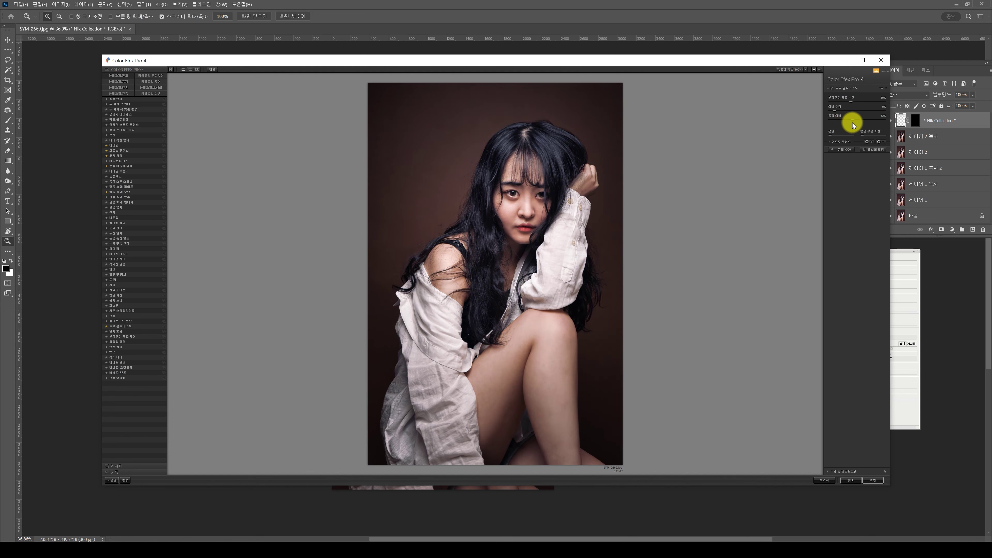
pyautogui.click(872, 480)
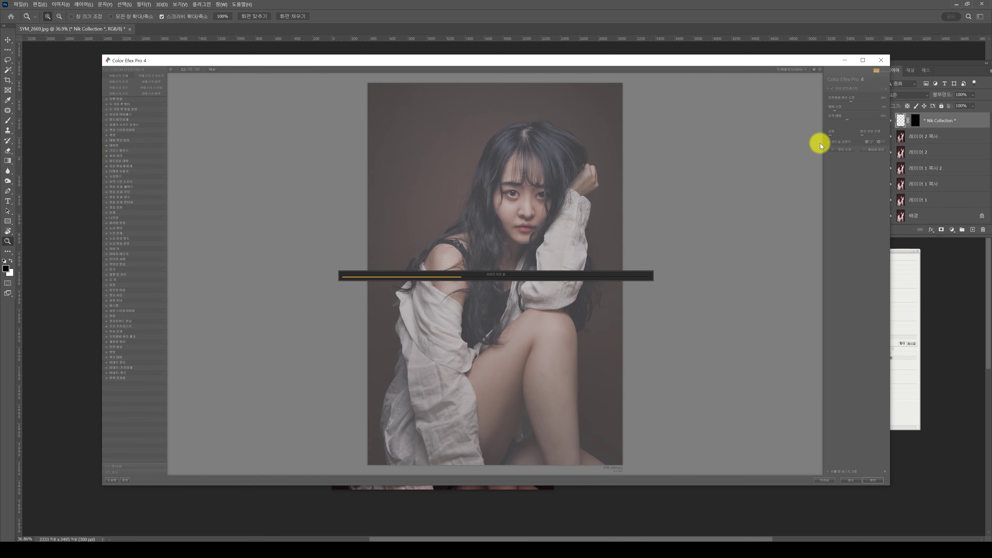
# Merge the shake-reduction layers, hide them with a black mask, and paint the sharpening onto the lips.
pyautogui.scroll(2, 534, 330)
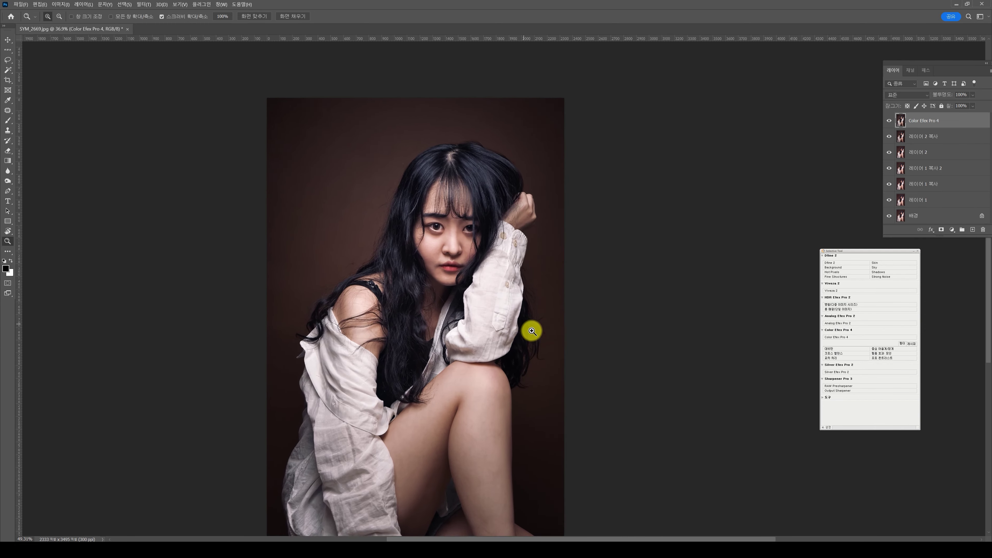
pyautogui.scroll(1, 534, 315)
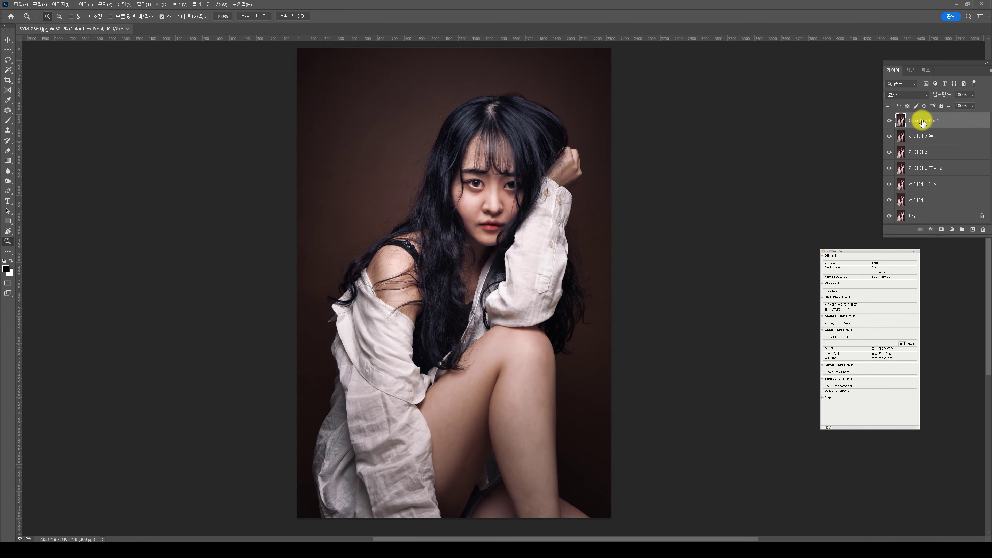
pyautogui.moveTo(493, 194); pyautogui.dragTo(523, 186)
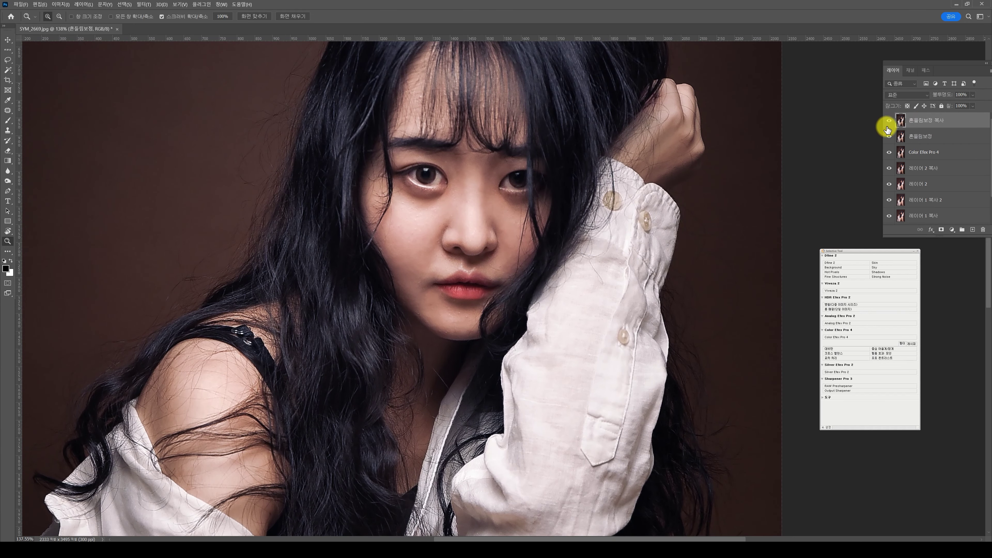
pyautogui.hotkey('ctrl', 'e')
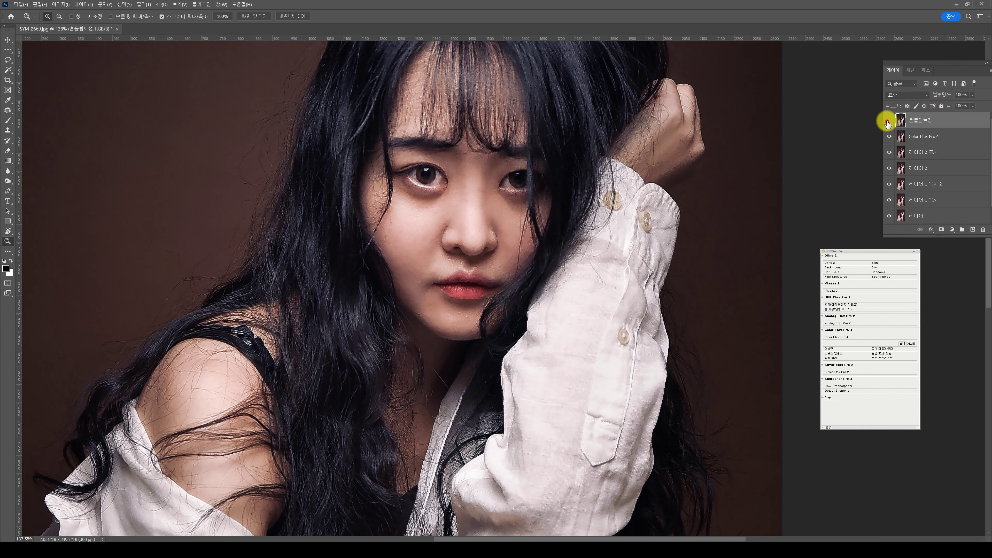
pyautogui.keyDown('alt'); pyautogui.click(941, 230); pyautogui.keyUp('alt')
pyautogui.press('b')
pyautogui.press('x')
pyautogui.press(']')
pyautogui.press(']')
pyautogui.press(']')
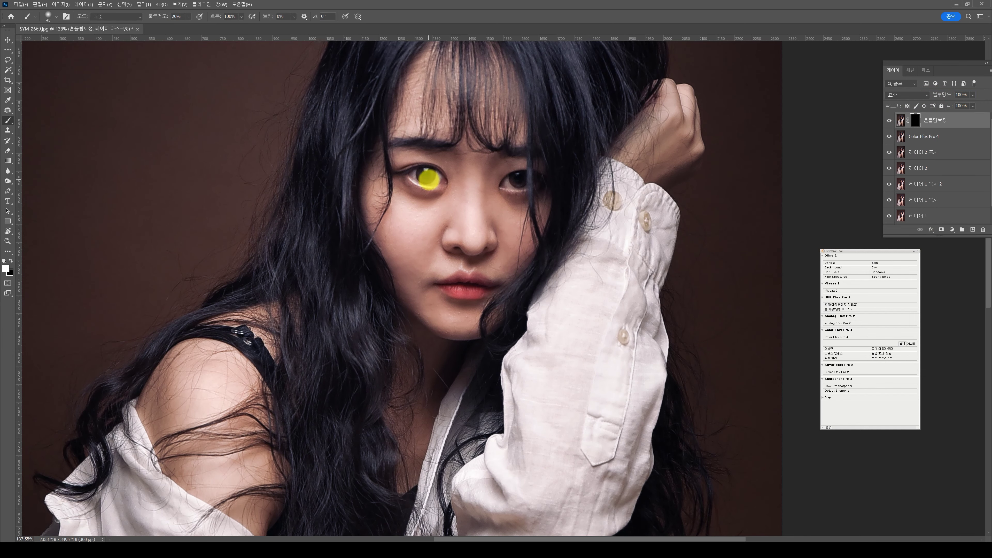
pyautogui.moveTo(449, 247); pyautogui.dragTo(449, 284)
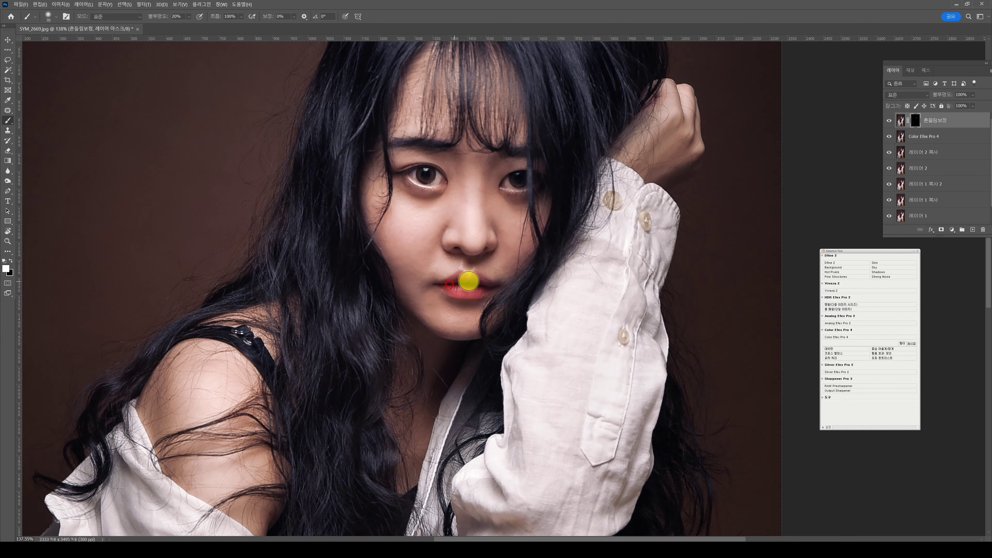
pyautogui.press('z')
pyautogui.moveTo(565, 284)
pyautogui.mouseDown()
pyautogui.moveTo(547, 288)
pyautogui.moveTo(544, 311)
pyautogui.mouseUp()
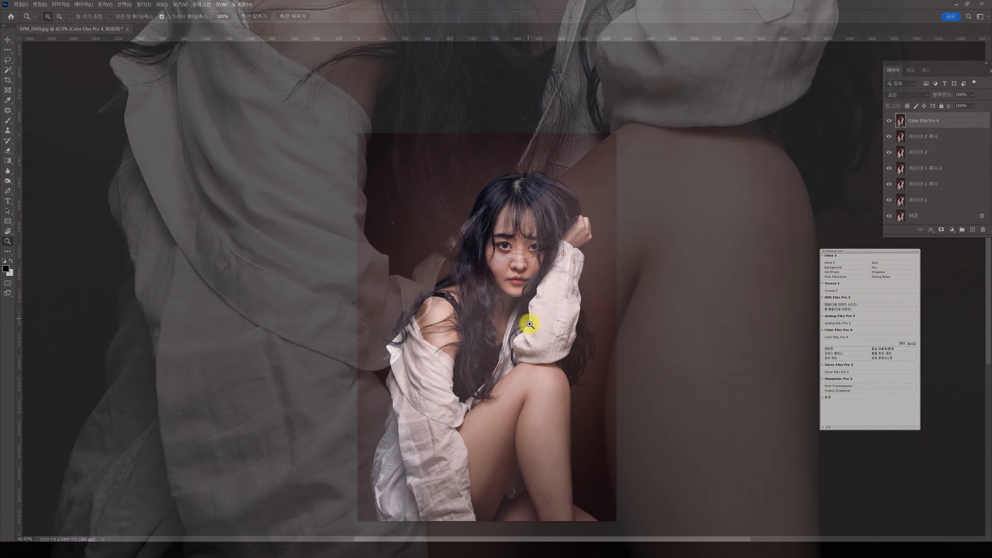